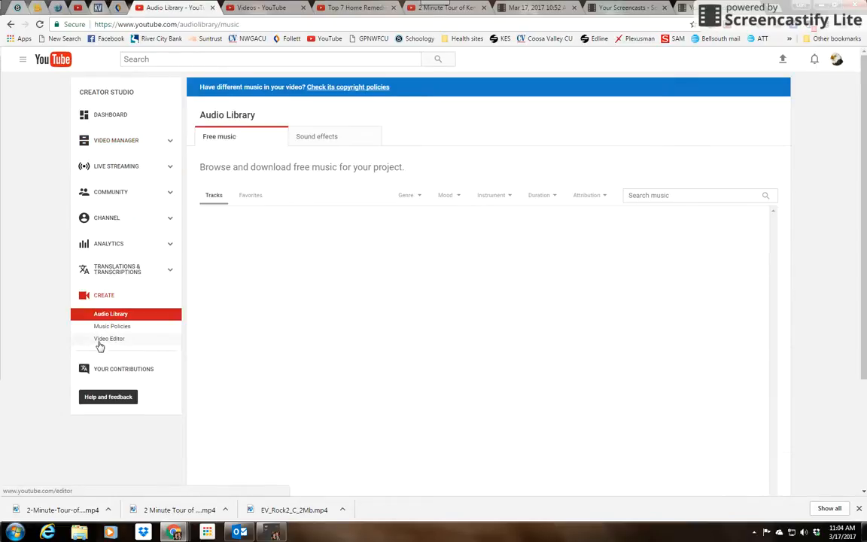
- Open the Video Editor and add clips 00171, 00172 and 00173 to the video timeline in that order
{"action": "left_click", "coordinate": [98, 340]}
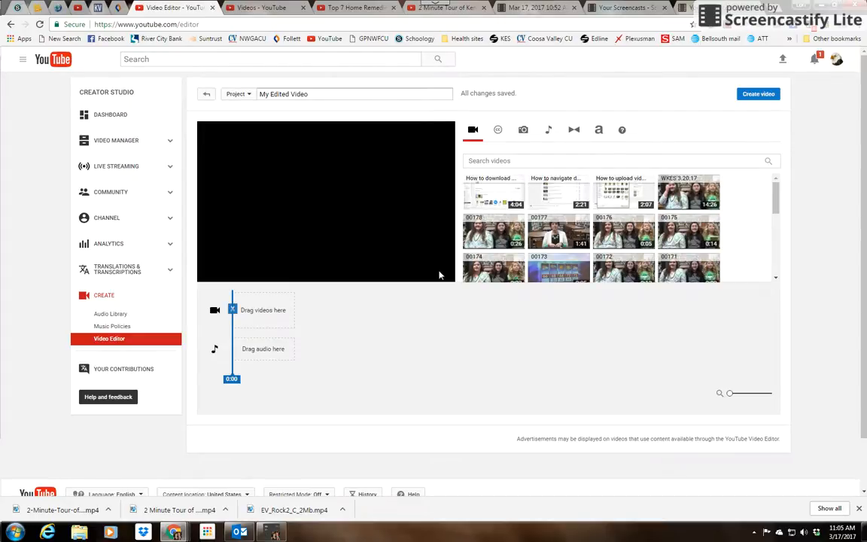
{"action": "scroll", "coordinate": [627, 245], "scroll_direction": "down", "scroll_amount": 1}
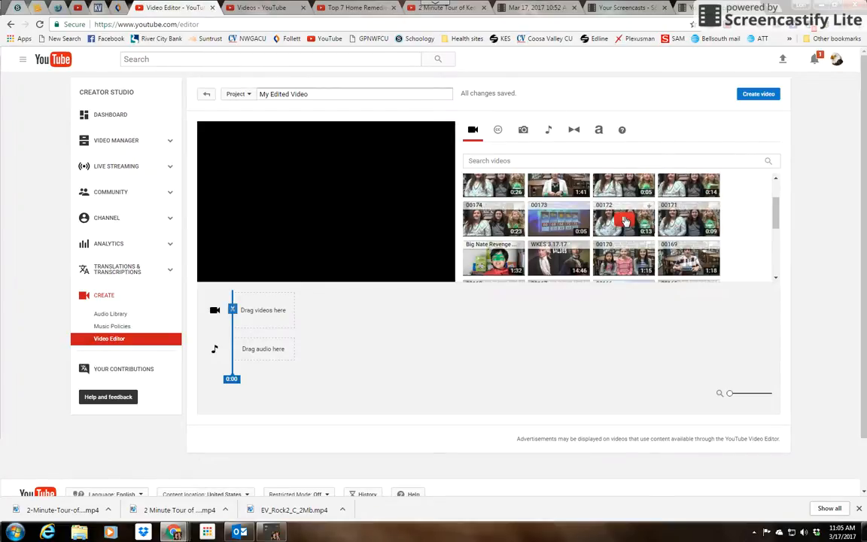
{"action": "left_click", "coordinate": [712, 210]}
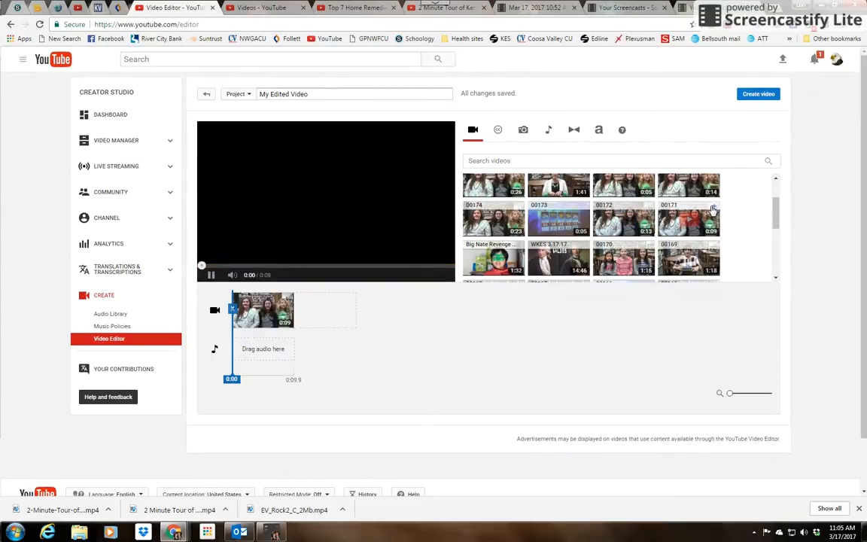
{"action": "left_click", "coordinate": [211, 276]}
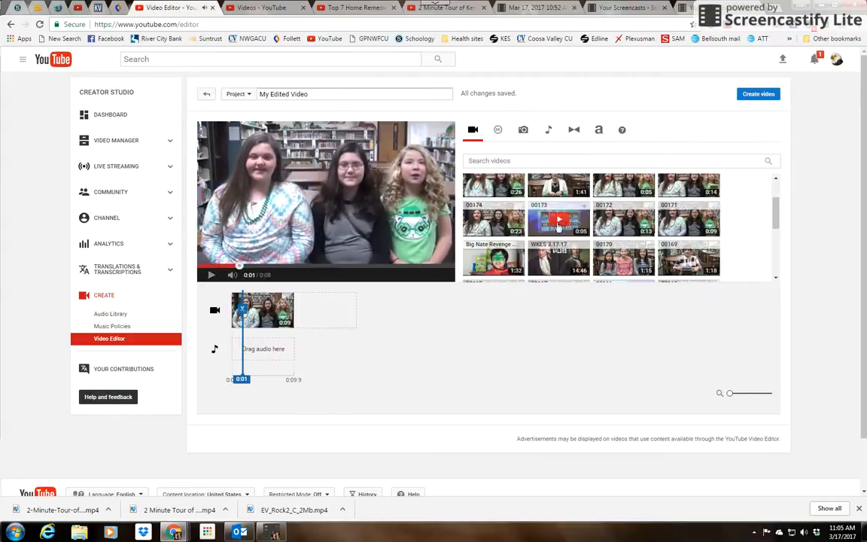
{"action": "left_click", "coordinate": [649, 208]}
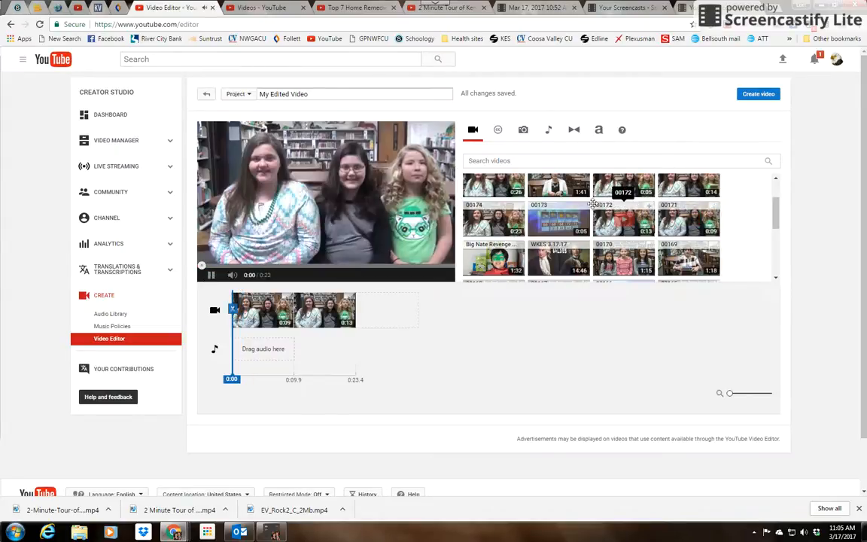
{"action": "left_click", "coordinate": [584, 206]}
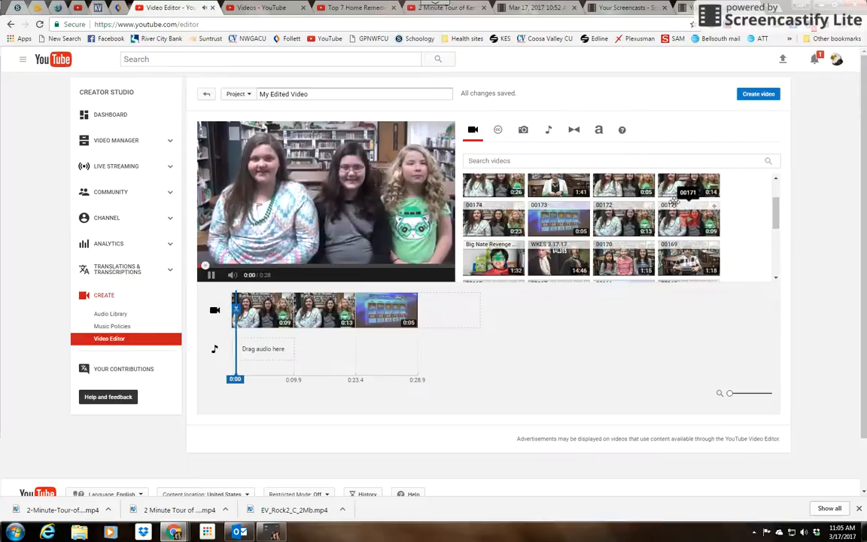
- Append clips 00175, 00176, 00177, 00178 and WKES 3.20.17 to the end of the video timeline
{"action": "scroll", "coordinate": [700, 218], "scroll_direction": "up", "scroll_amount": 2}
{"action": "left_click", "coordinate": [711, 222]}
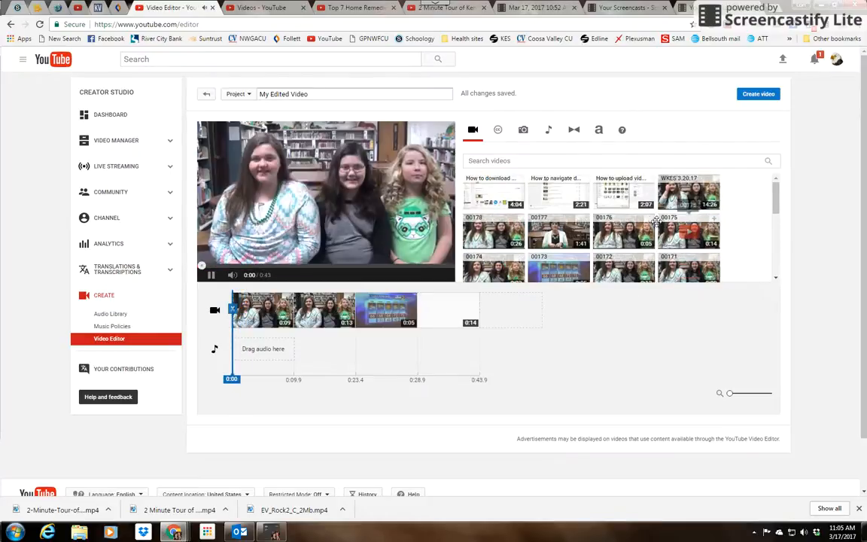
{"action": "left_click", "coordinate": [584, 221]}
{"action": "left_click", "coordinate": [584, 222]}
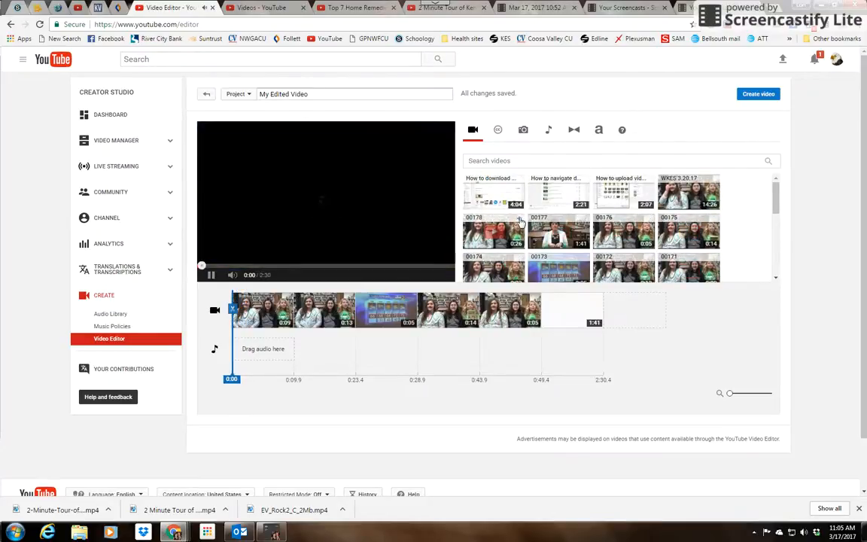
{"action": "left_click", "coordinate": [519, 221]}
{"action": "left_click", "coordinate": [713, 183]}
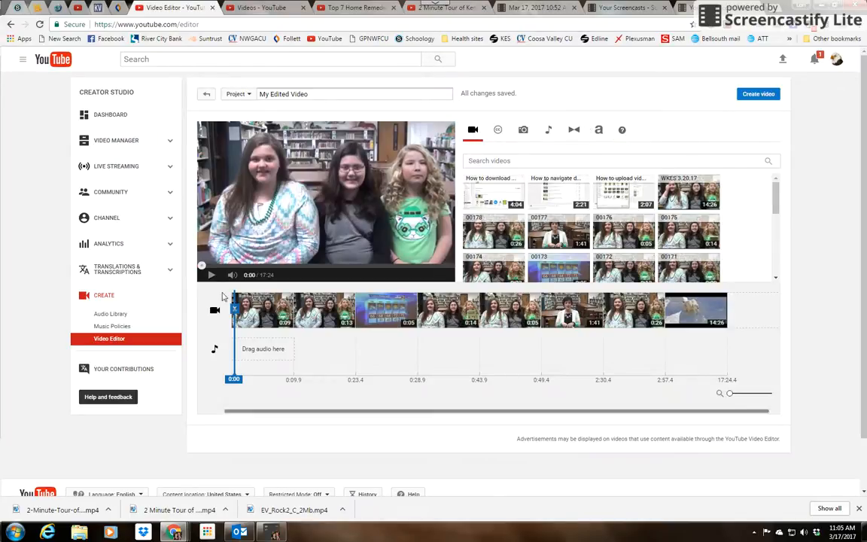
- Raise the audio volume of the first two timeline clips, 00171 and 00172, to maximum
{"action": "left_click", "coordinate": [272, 315]}
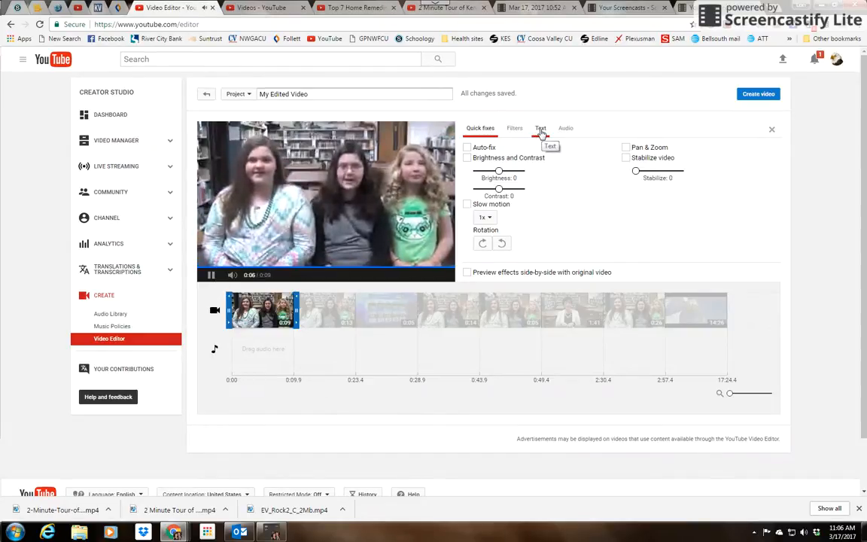
{"action": "left_click", "coordinate": [564, 130]}
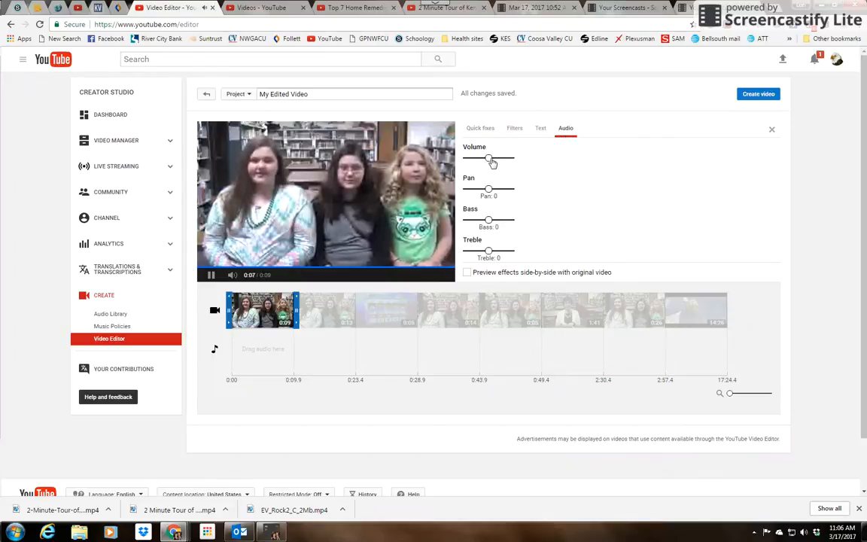
{"action": "left_click_drag", "start_coordinate": [488, 160], "coordinate": [512, 161]}
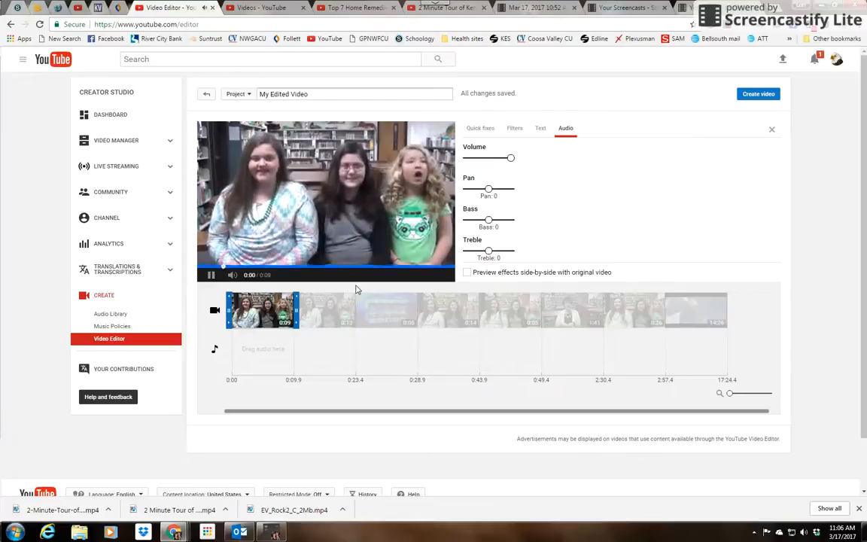
{"action": "left_click", "coordinate": [329, 314]}
{"action": "left_click", "coordinate": [564, 130]}
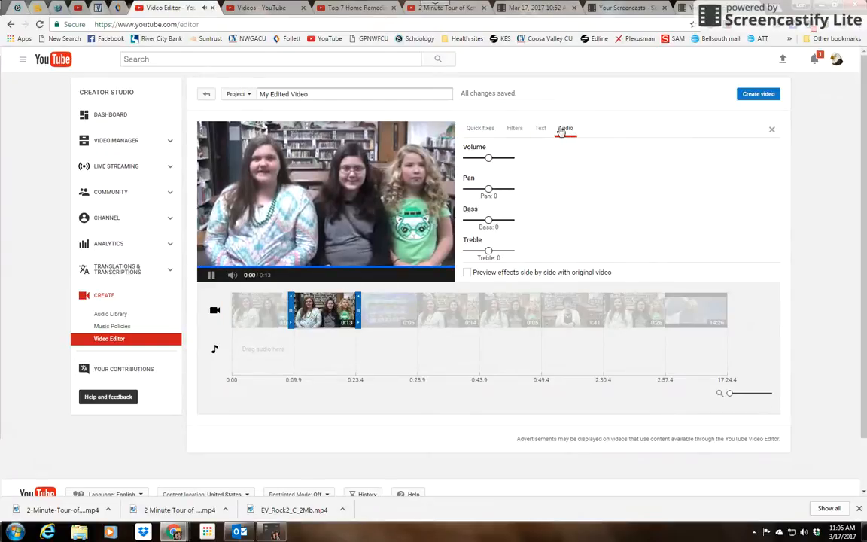
{"action": "left_click_drag", "start_coordinate": [488, 158], "coordinate": [512, 159]}
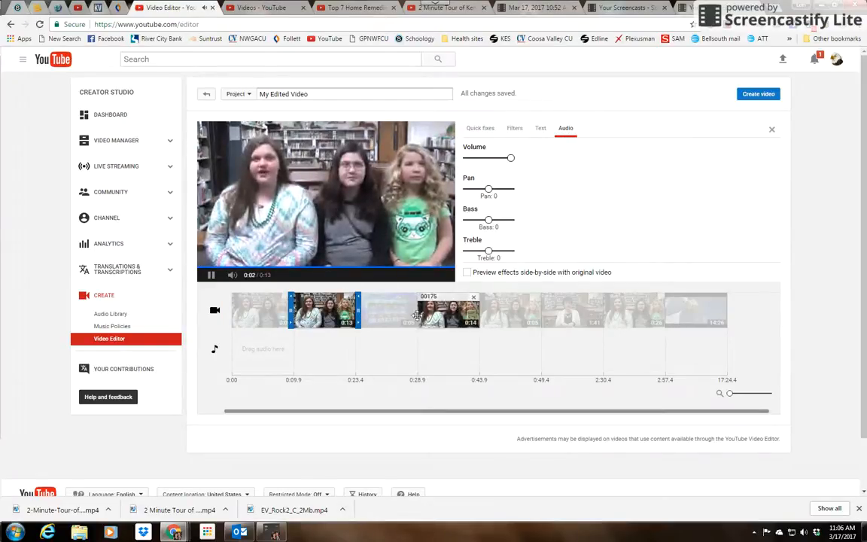
- Raise the audio volume of timeline clips 00175 and 00176 to maximum
{"action": "left_click", "coordinate": [449, 314]}
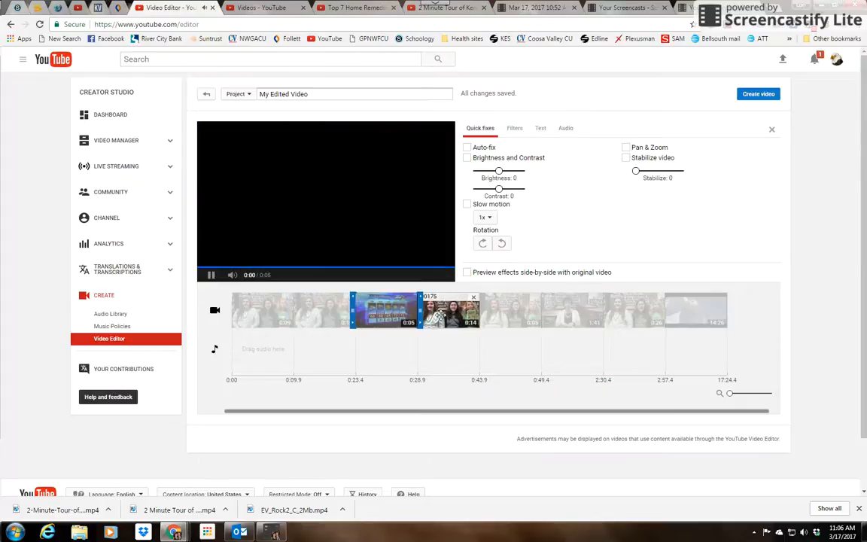
{"action": "left_click", "coordinate": [565, 129]}
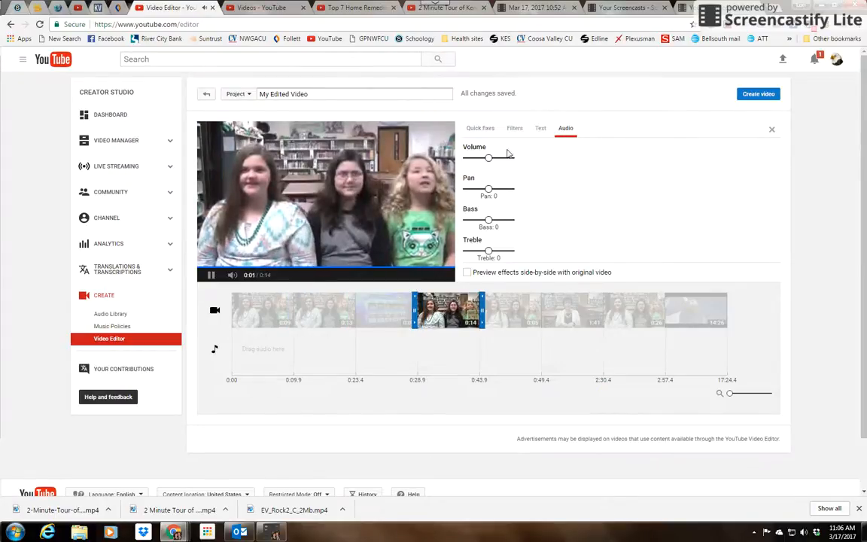
{"action": "left_click_drag", "start_coordinate": [488, 159], "coordinate": [511, 158]}
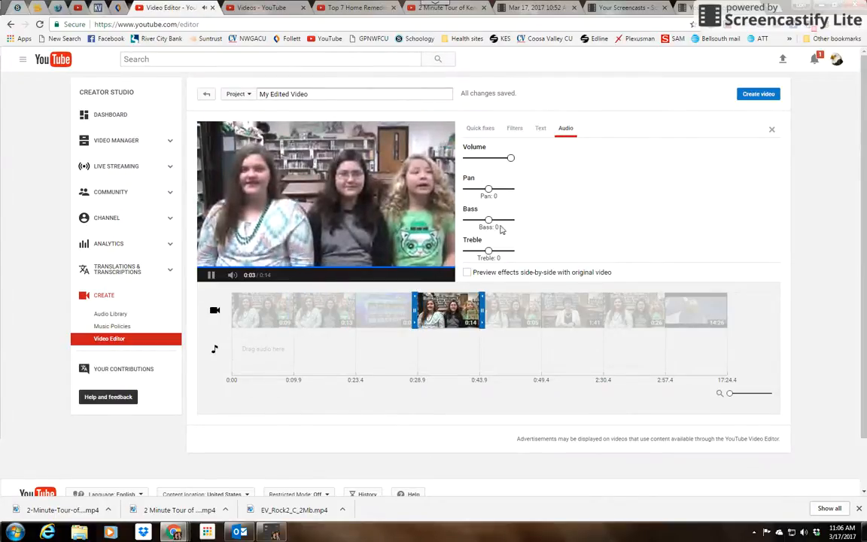
{"action": "left_click", "coordinate": [505, 309]}
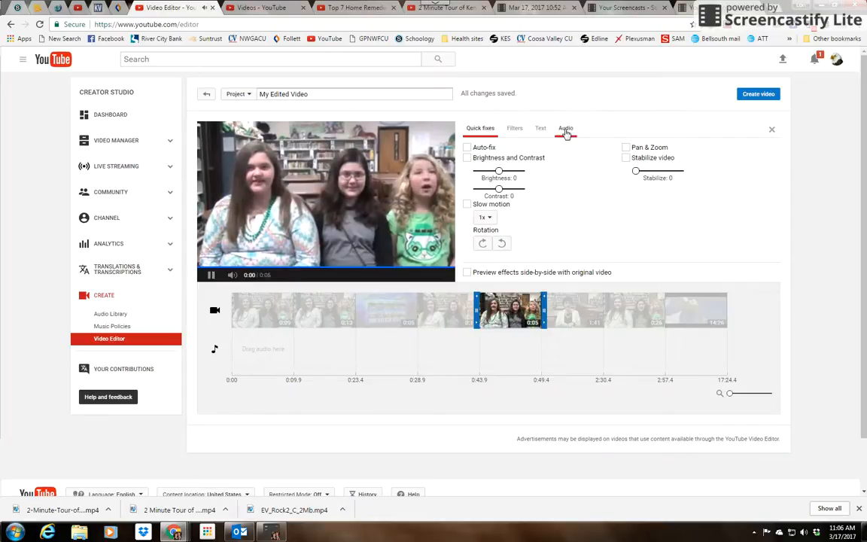
{"action": "left_click", "coordinate": [566, 128]}
{"action": "left_click_drag", "start_coordinate": [489, 159], "coordinate": [510, 158]}
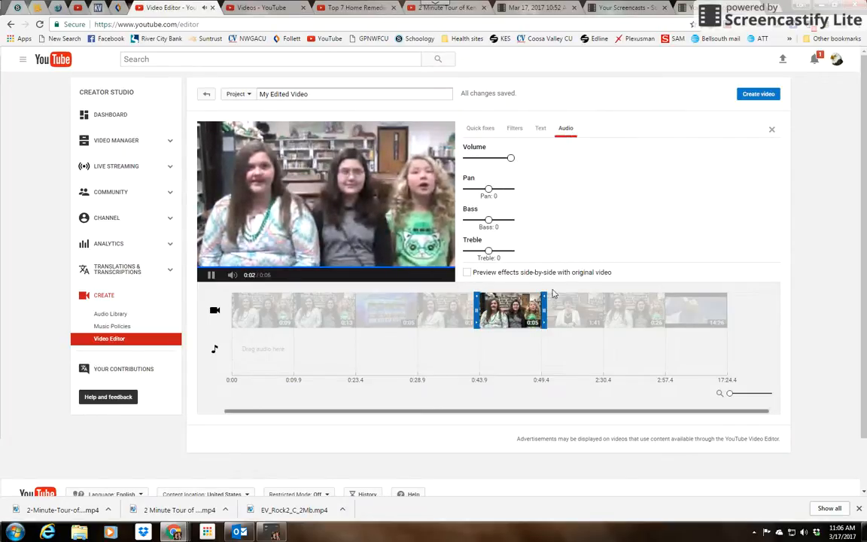
- Raise the audio volume of timeline clips 00177 and 00178 to maximum
{"action": "left_click", "coordinate": [561, 320]}
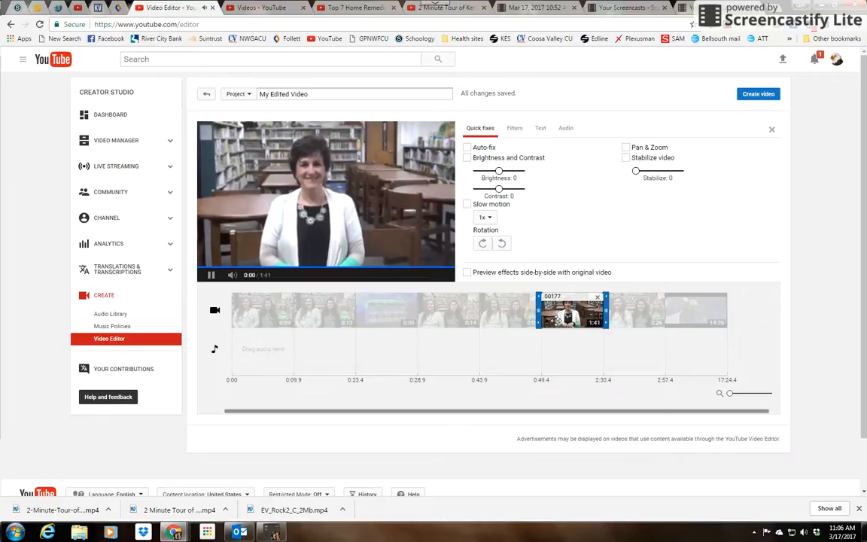
{"action": "left_click", "coordinate": [563, 129]}
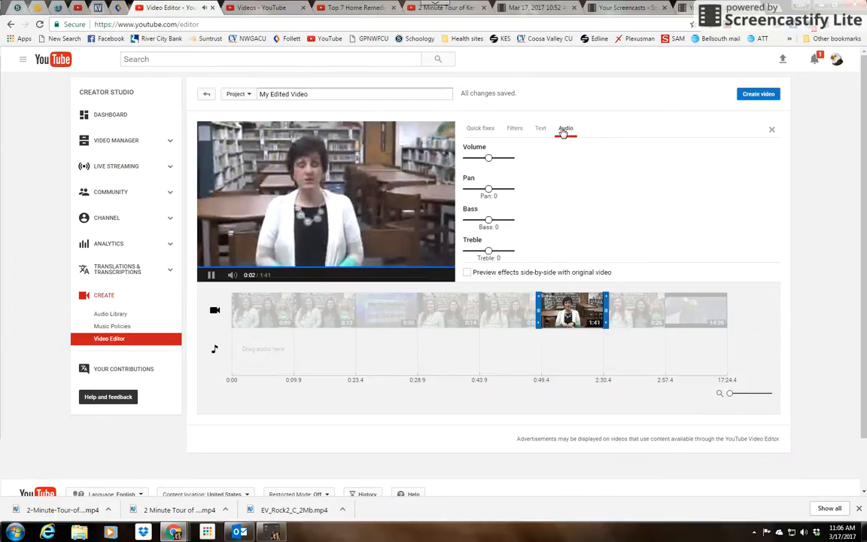
{"action": "left_click_drag", "start_coordinate": [489, 159], "coordinate": [512, 159]}
{"action": "left_click", "coordinate": [636, 310]}
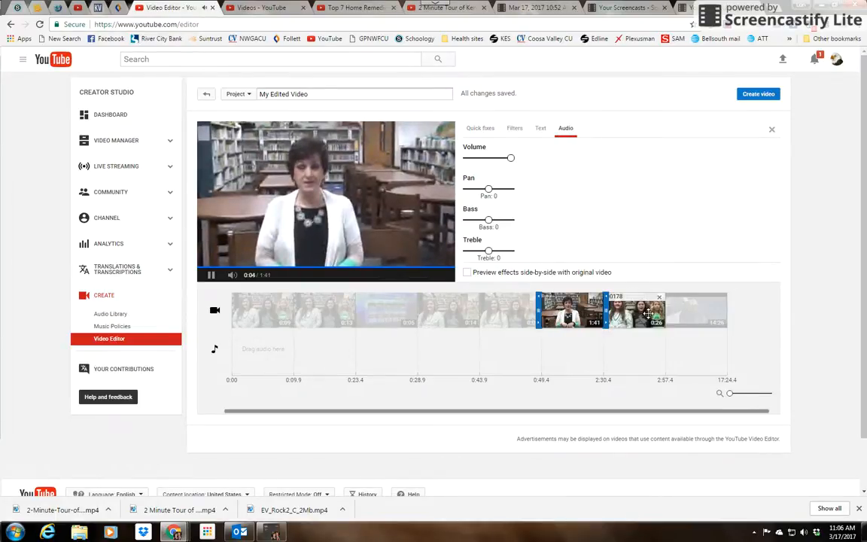
{"action": "left_click", "coordinate": [563, 129]}
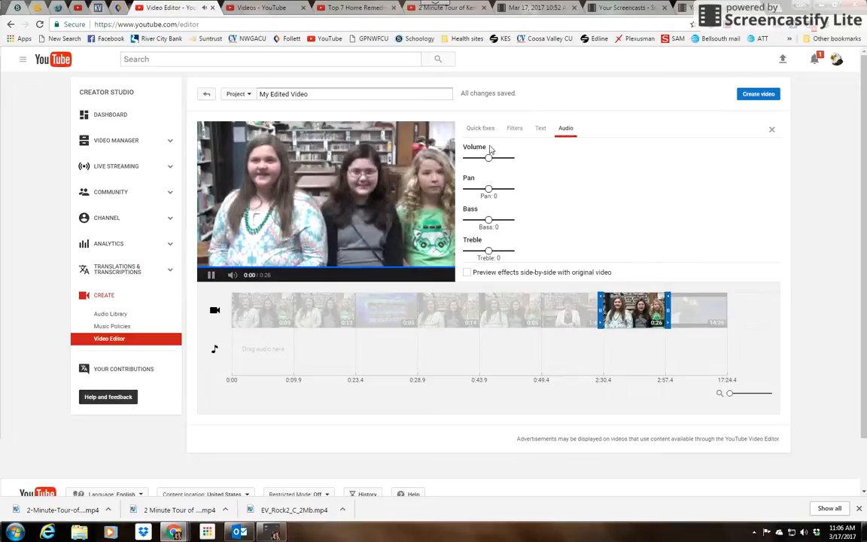
{"action": "left_click_drag", "start_coordinate": [490, 160], "coordinate": [511, 158]}
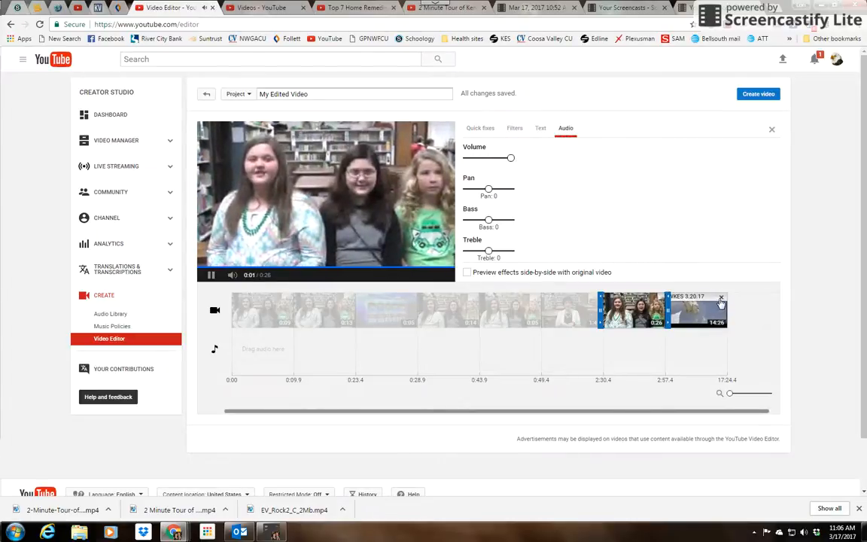
- Remove the WKES 3.20.17 clip from the end of the timeline and pause the preview
{"action": "left_click", "coordinate": [722, 301]}
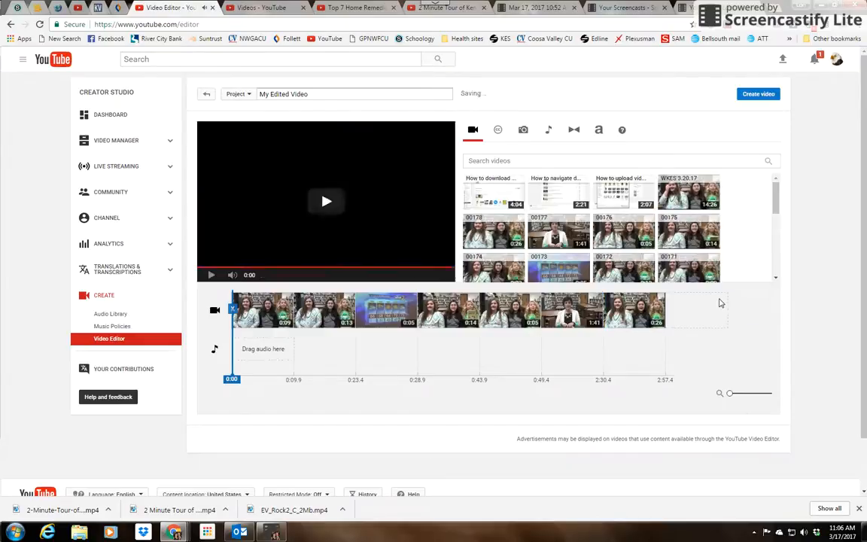
{"action": "left_click", "coordinate": [210, 276]}
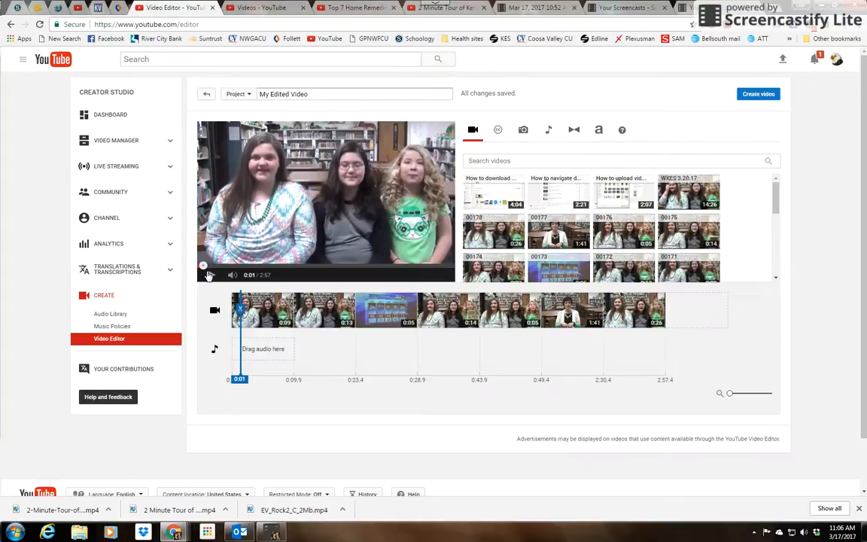
- Insert the Big Nate Revenge of the Cream Puffs video between clips 00175 and 00176, then close its settings and pause the preview
{"action": "scroll", "coordinate": [597, 240], "scroll_direction": "down", "scroll_amount": 5}
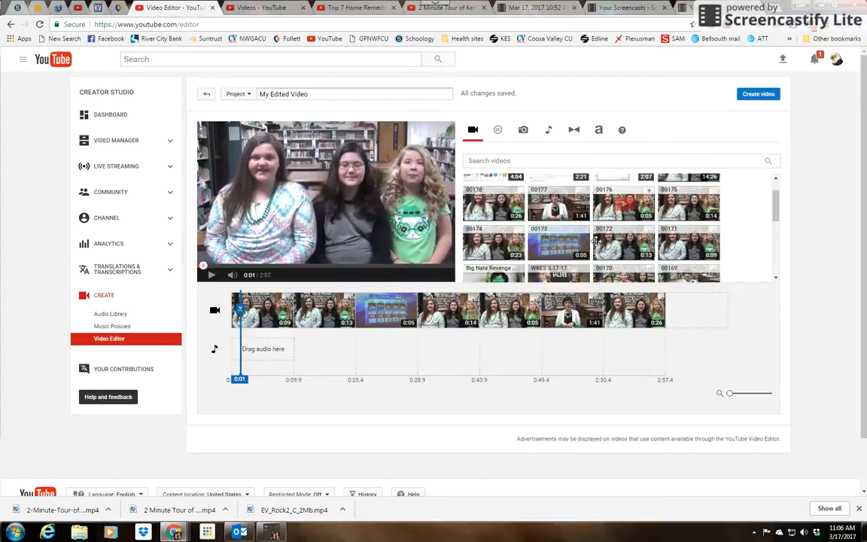
{"action": "scroll", "coordinate": [597, 241], "scroll_direction": "down", "scroll_amount": 2}
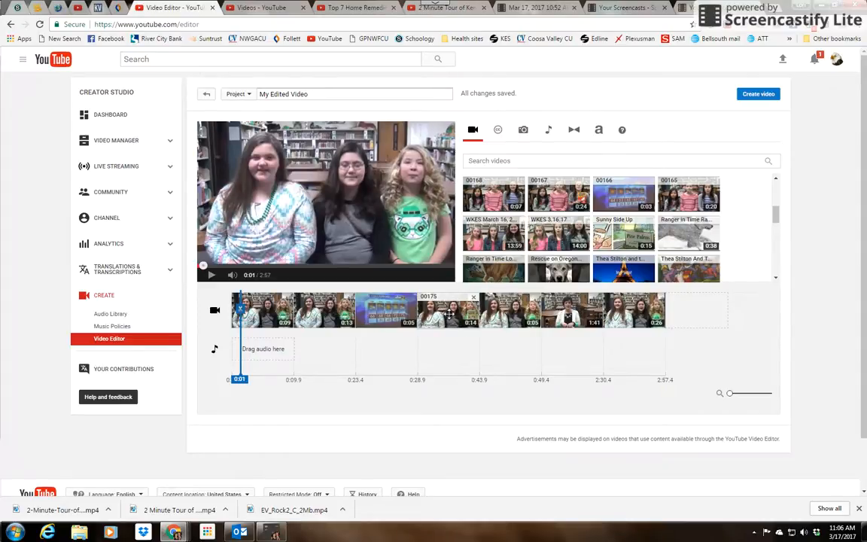
{"action": "scroll", "coordinate": [467, 252], "scroll_direction": "up", "scroll_amount": 3}
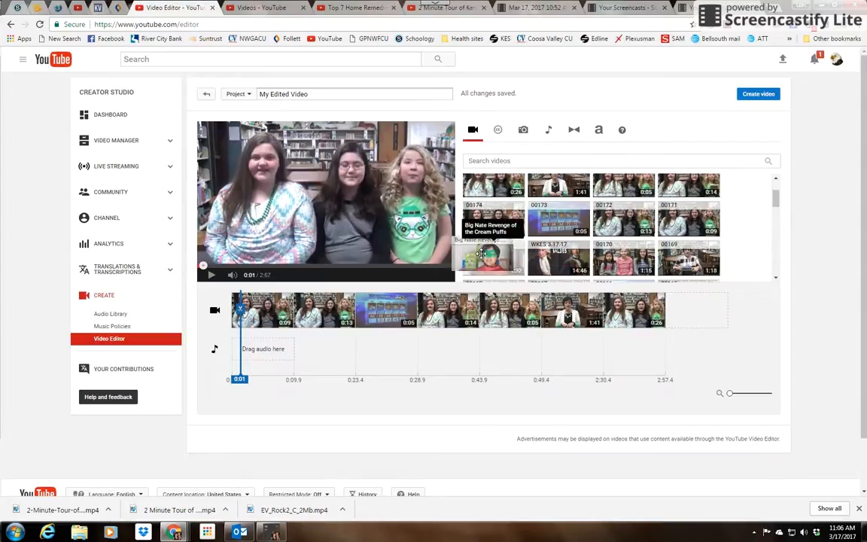
{"action": "left_click_drag", "start_coordinate": [493, 259], "coordinate": [498, 307]}
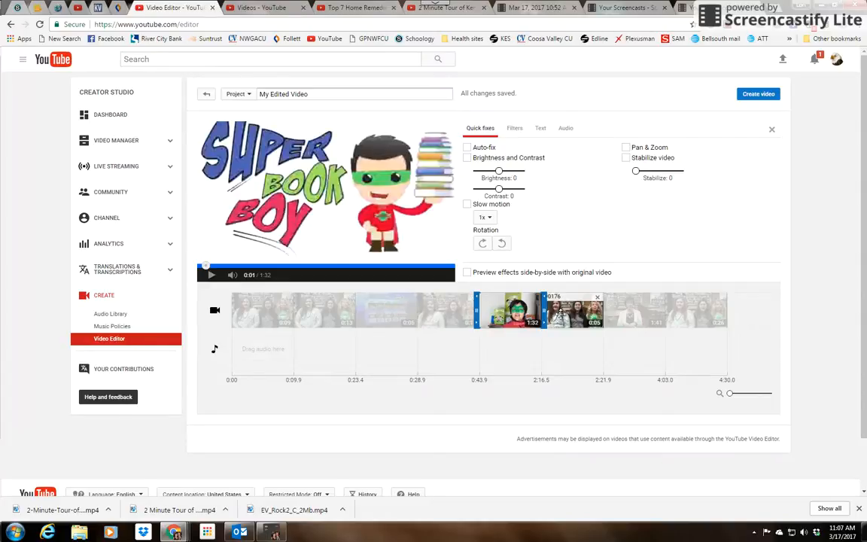
{"action": "left_click", "coordinate": [773, 128]}
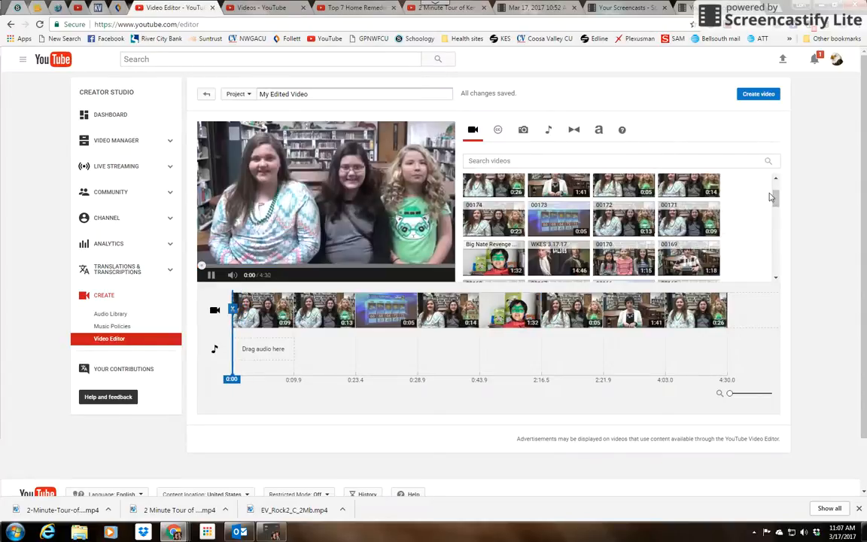
{"action": "left_click", "coordinate": [214, 275]}
{"action": "left_click", "coordinate": [217, 275]}
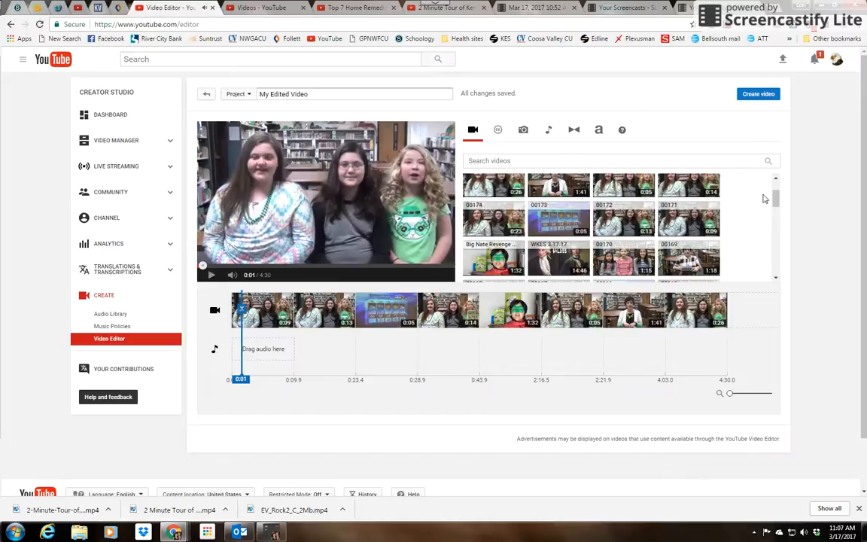
- Insert the Sunny Side Up video between clips 00177 and 00178 on the timeline and pause its preview
{"action": "left_click_drag", "start_coordinate": [775, 198], "coordinate": [779, 221]}
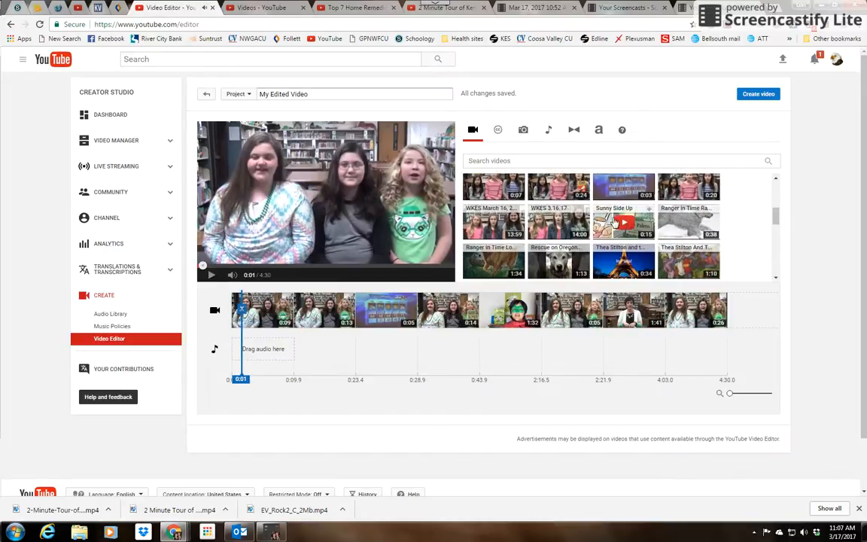
{"action": "left_click_drag", "start_coordinate": [624, 224], "coordinate": [595, 294]}
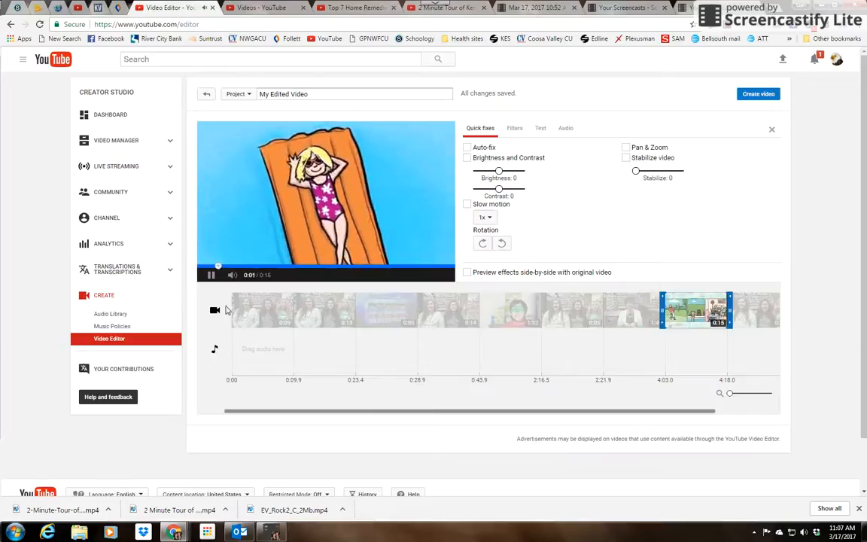
{"action": "left_click", "coordinate": [211, 275]}
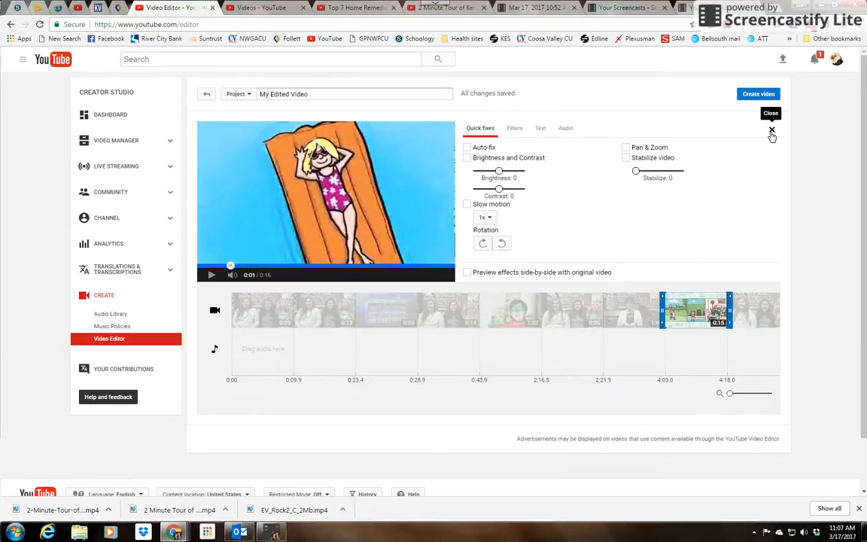
- Close the Sunny Side Up clip's settings and pause the timeline preview
{"action": "left_click", "coordinate": [771, 133]}
{"action": "left_click", "coordinate": [211, 276]}
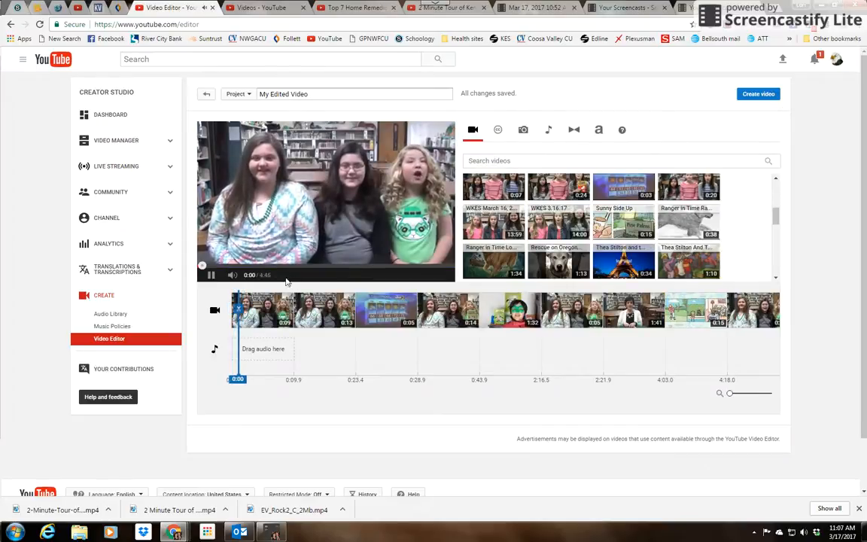
{"action": "left_click", "coordinate": [211, 276]}
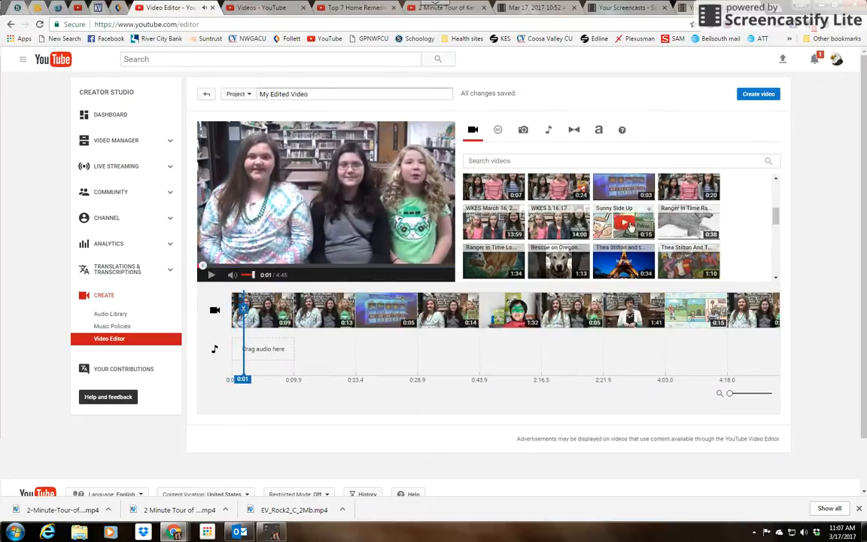
- Append the 1:19 Animal Fact Friday bison video to the end of the timeline and pause the preview
{"action": "left_click_drag", "start_coordinate": [775, 222], "coordinate": [787, 252]}
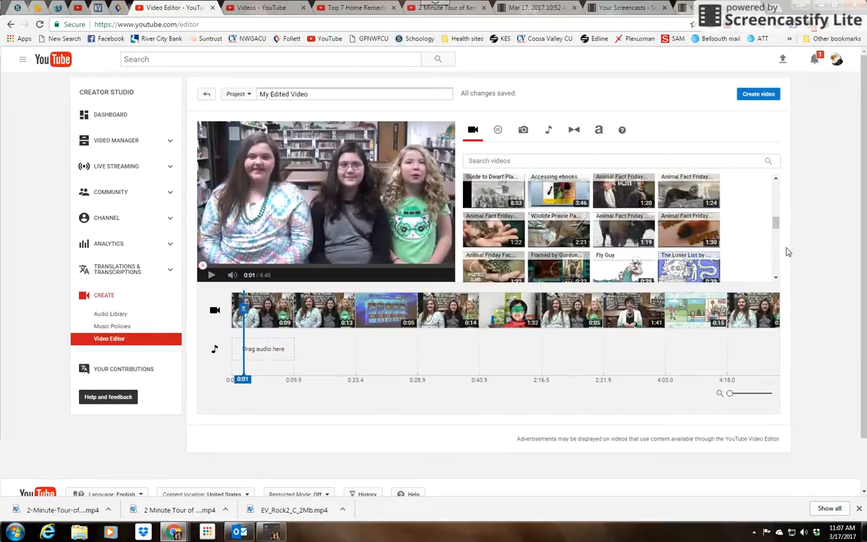
{"action": "left_click", "coordinate": [647, 220]}
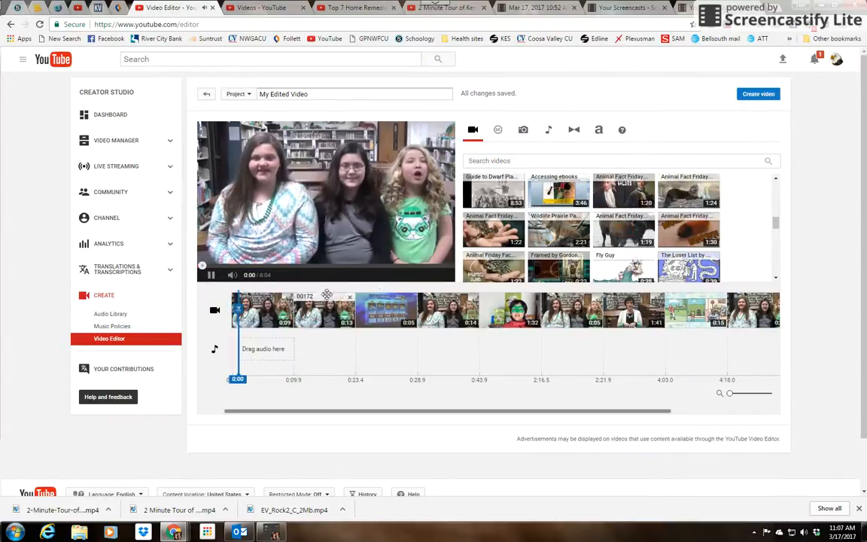
{"action": "left_click", "coordinate": [211, 275]}
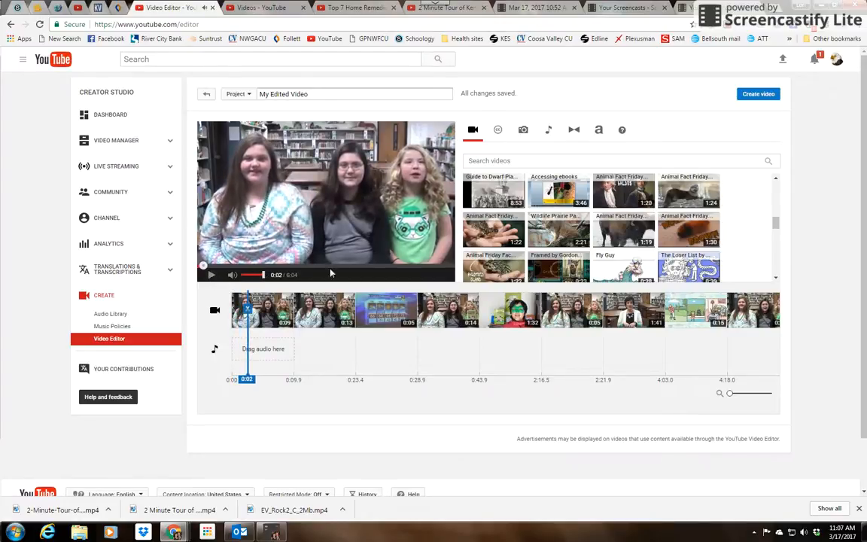
- Append the 2:09 Similes and Metaphors video to the end of the timeline and pause the preview
{"action": "left_click_drag", "start_coordinate": [777, 224], "coordinate": [782, 242]}
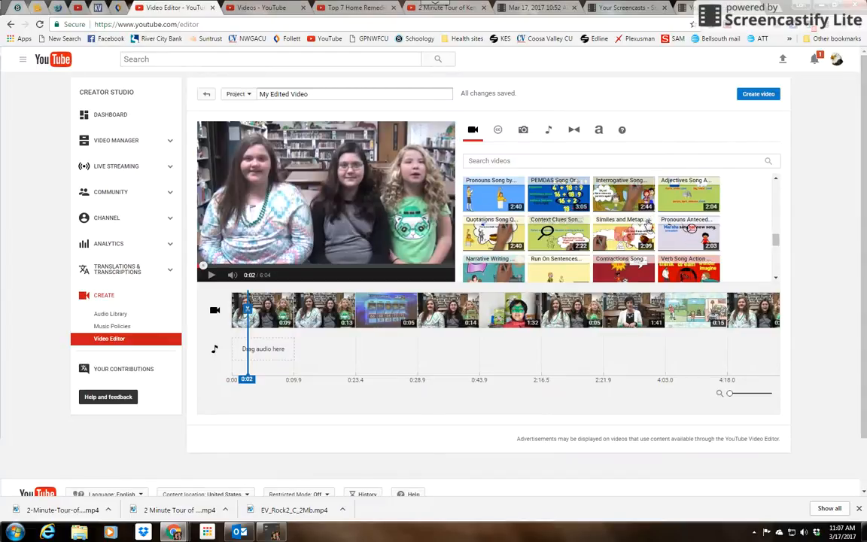
{"action": "left_click", "coordinate": [648, 225]}
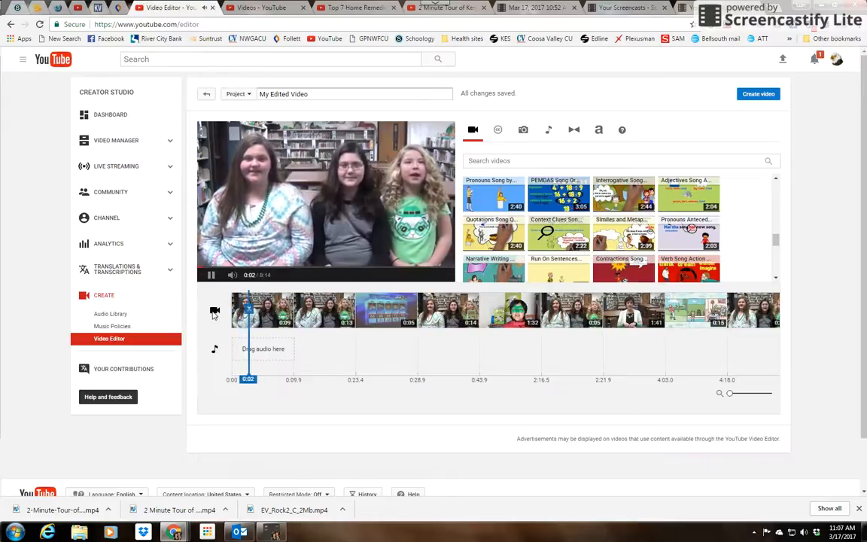
{"action": "left_click", "coordinate": [211, 276]}
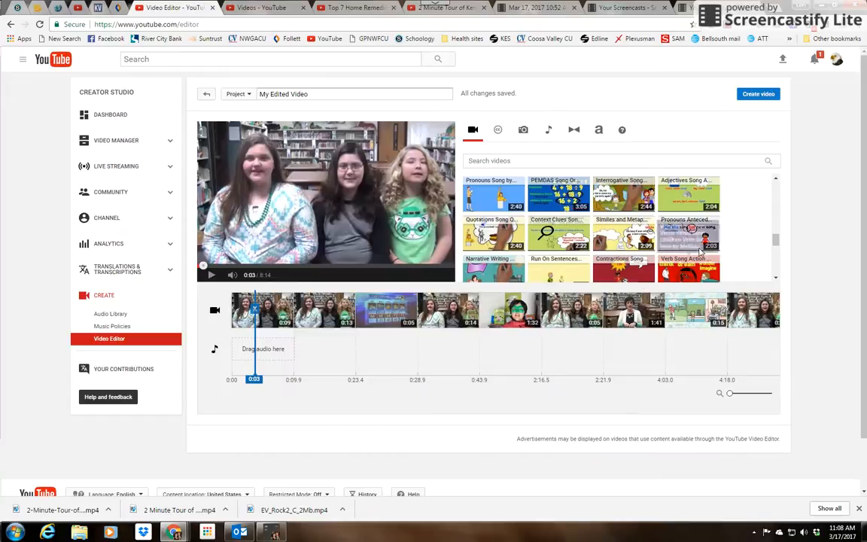
- Search the videos for "friday", insert WKES Friday at the start of the timeline, and close its settings
{"action": "scroll", "coordinate": [700, 240], "scroll_direction": "up", "scroll_amount": 5}
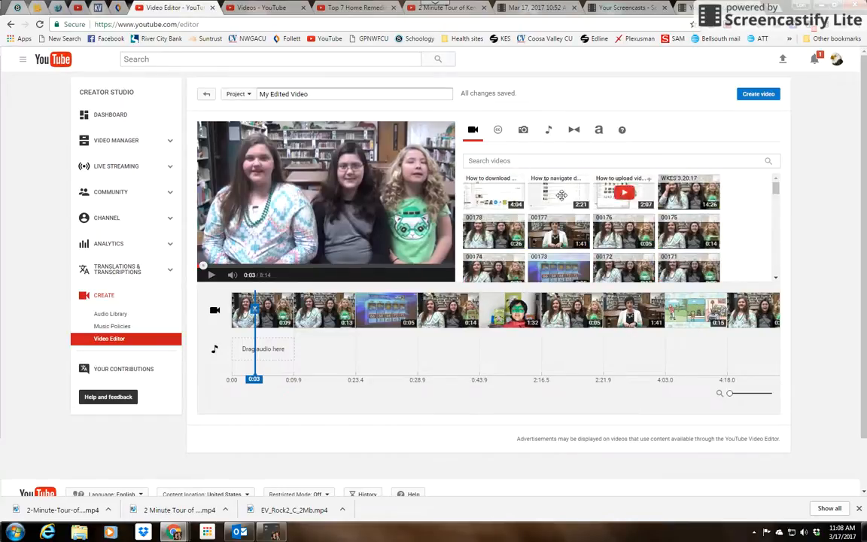
{"action": "left_click", "coordinate": [470, 161]}
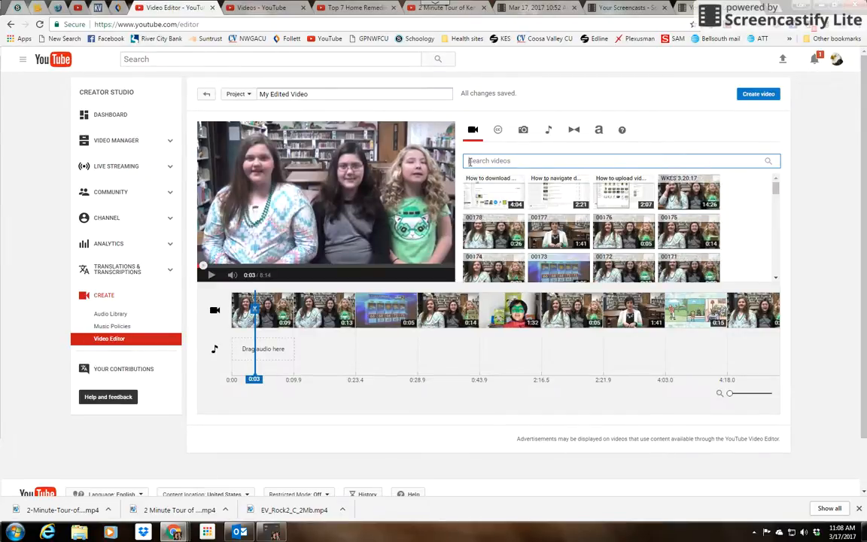
{"action": "type", "text": "t"}
{"action": "key", "text": "Return"}
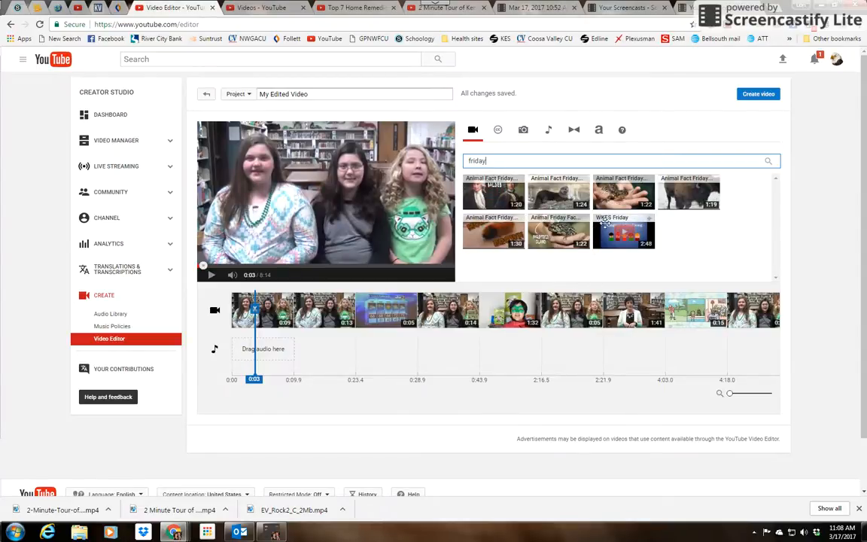
{"action": "left_click_drag", "start_coordinate": [604, 222], "coordinate": [247, 311]}
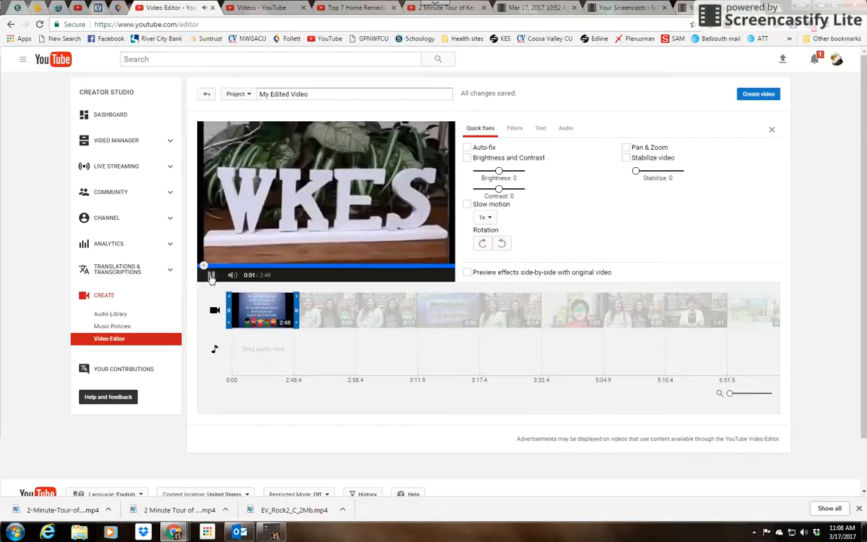
{"action": "left_click", "coordinate": [212, 276]}
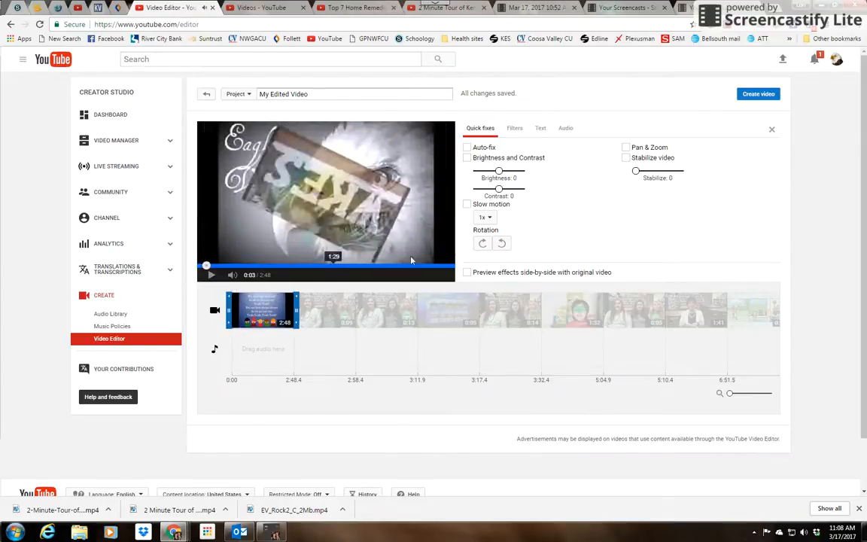
{"action": "left_click", "coordinate": [772, 130]}
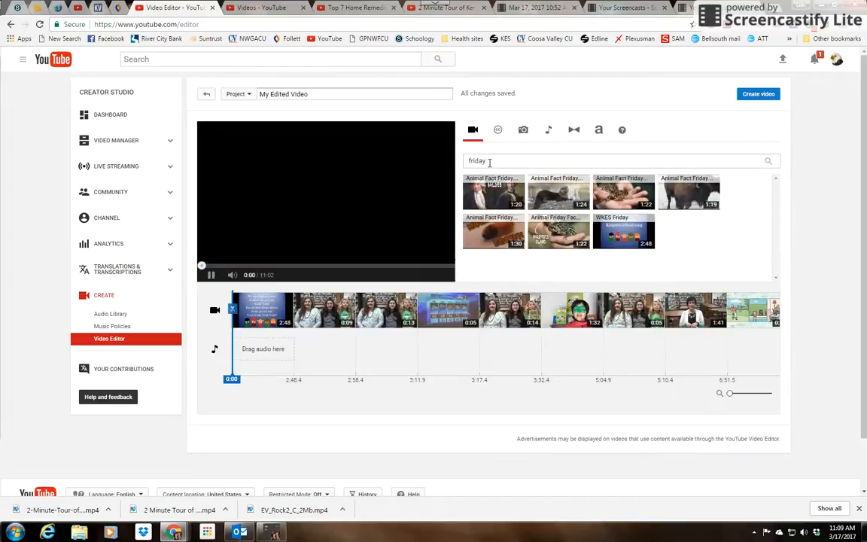
- Search the videos for "soar" and append Eagles soaring to the end of the timeline, leaving the preview paused
{"action": "double_click", "coordinate": [489, 160]}
{"action": "left_click", "coordinate": [210, 276]}
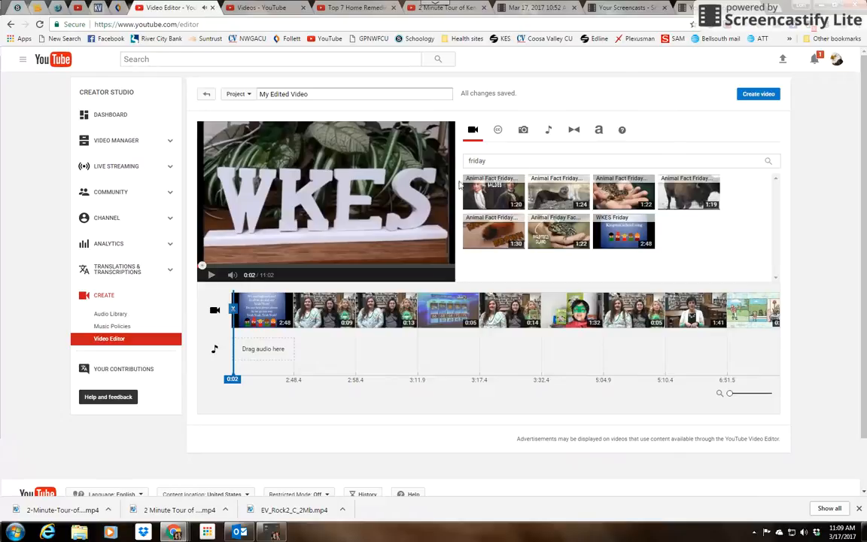
{"action": "double_click", "coordinate": [488, 161]}
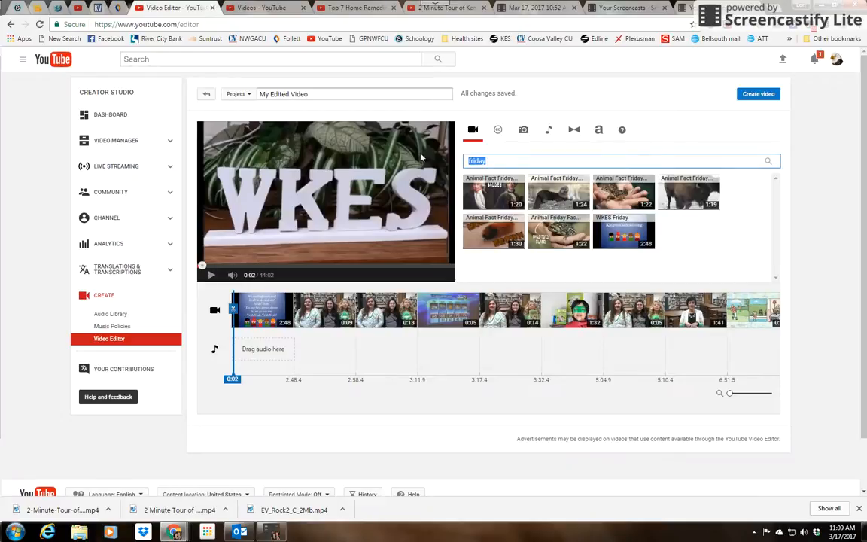
{"action": "type", "text": "soar"}
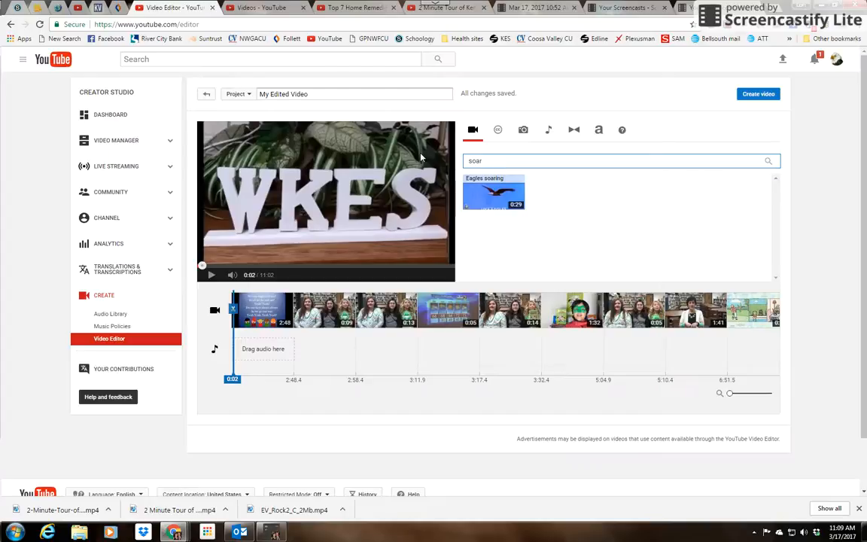
{"action": "left_click", "coordinate": [518, 182]}
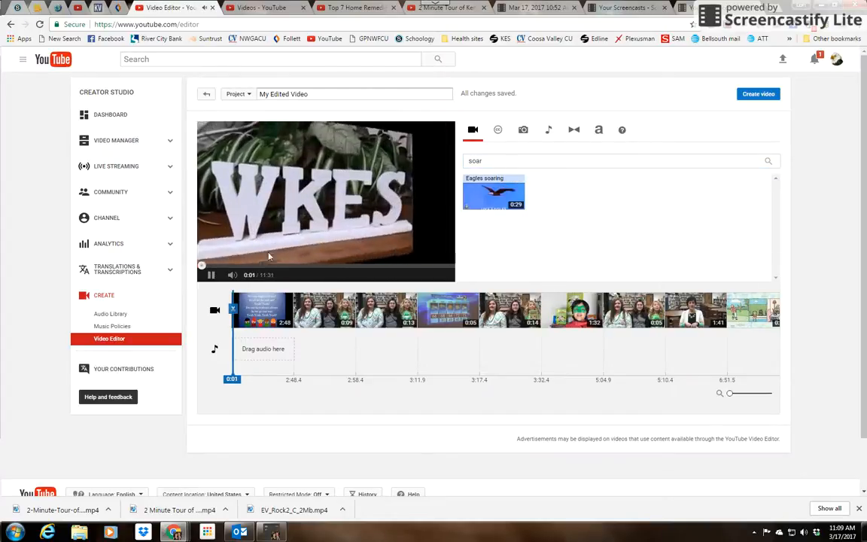
{"action": "left_click", "coordinate": [211, 276]}
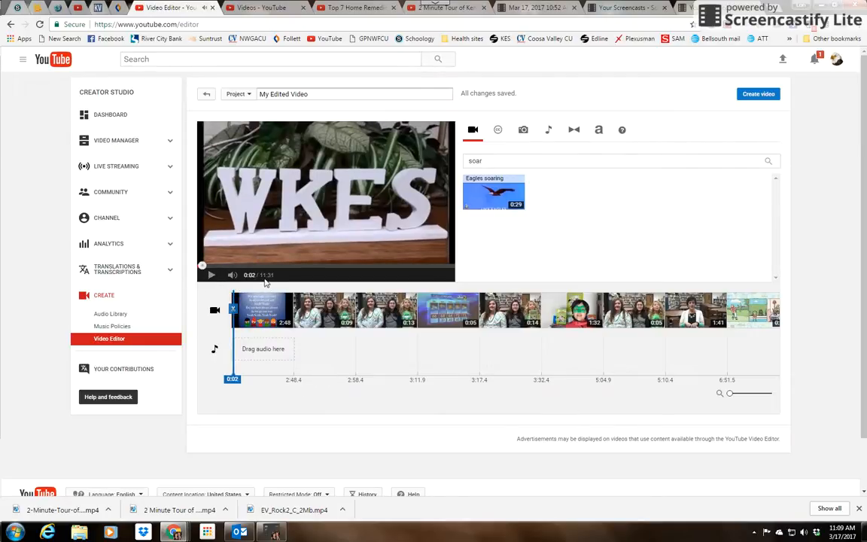
- Clear the video search and append the 1:32 Bronze Age video from the full library to the end of the timeline
{"action": "left_click_drag", "start_coordinate": [275, 414], "coordinate": [255, 391]}
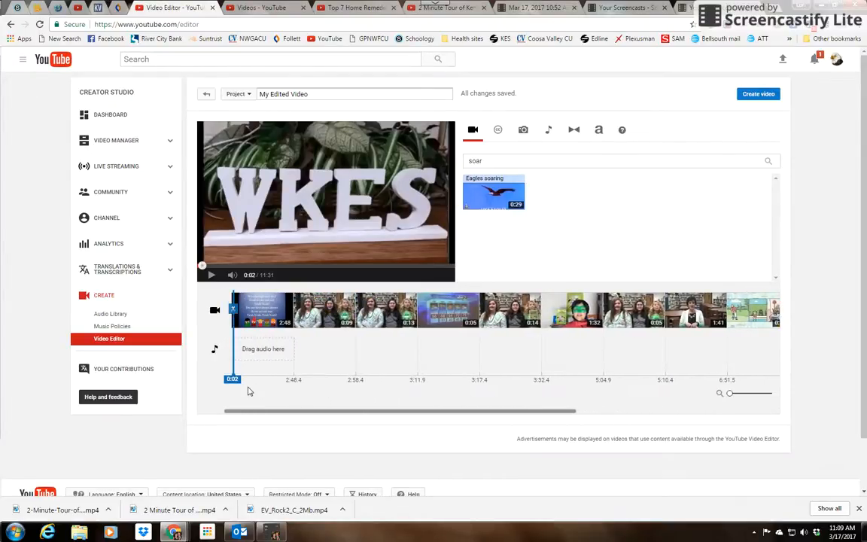
{"action": "double_click", "coordinate": [497, 162]}
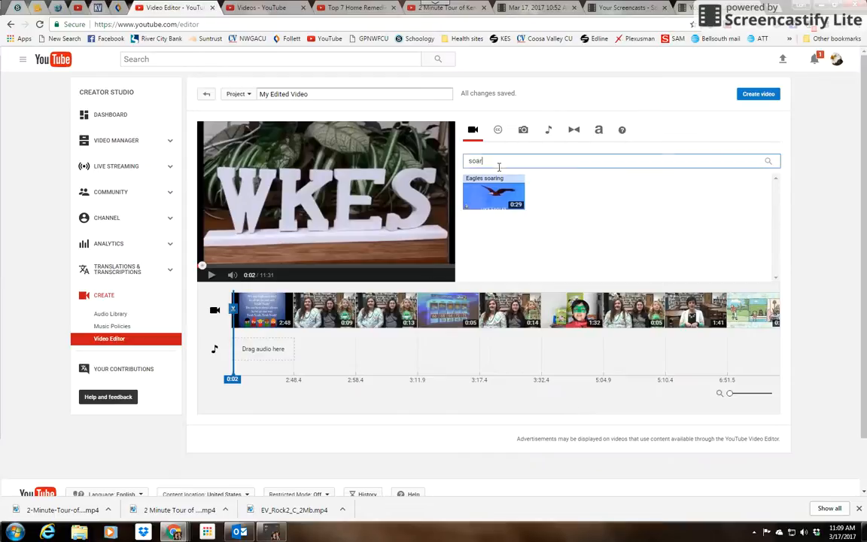
{"action": "key", "text": "BackSpace"}
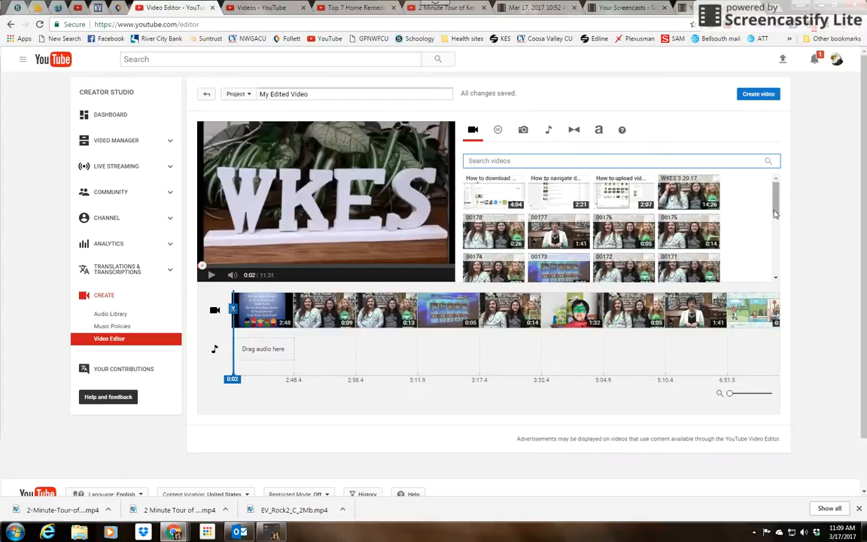
{"action": "left_click_drag", "start_coordinate": [778, 201], "coordinate": [791, 269]}
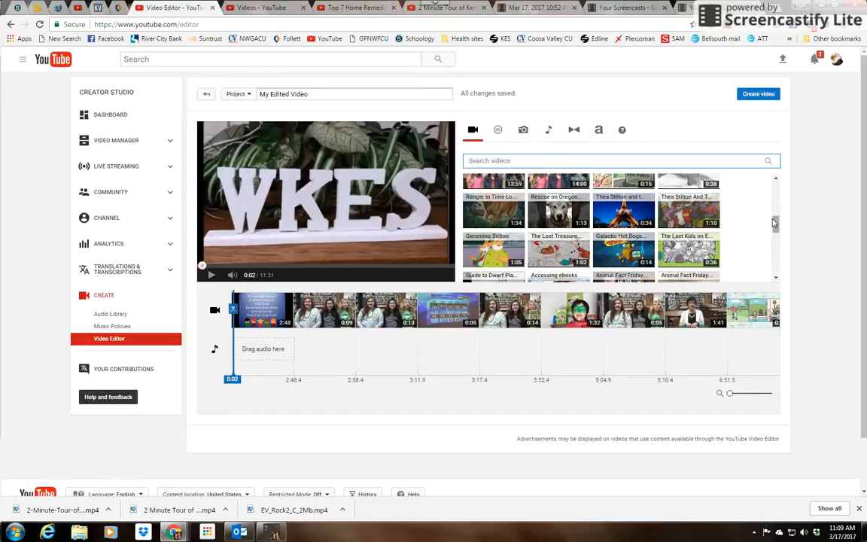
{"action": "left_click_drag", "start_coordinate": [775, 223], "coordinate": [783, 297]}
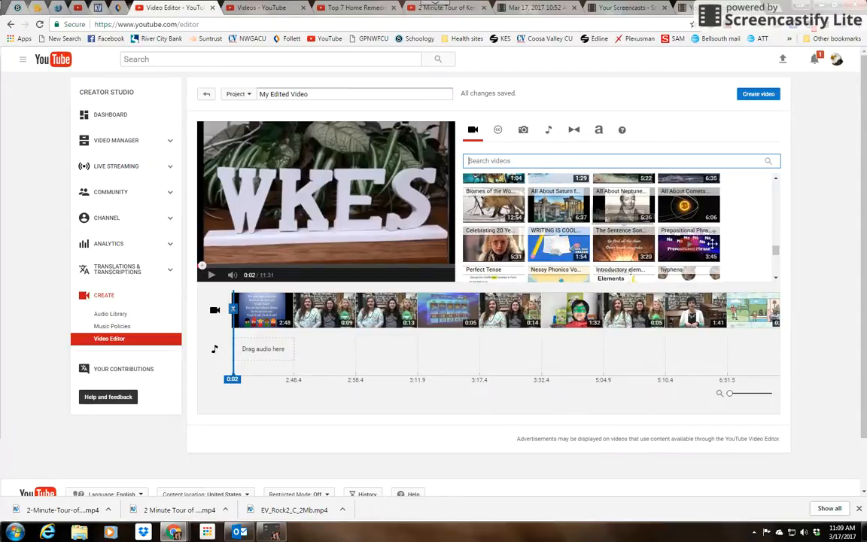
{"action": "left_click_drag", "start_coordinate": [774, 255], "coordinate": [776, 277]}
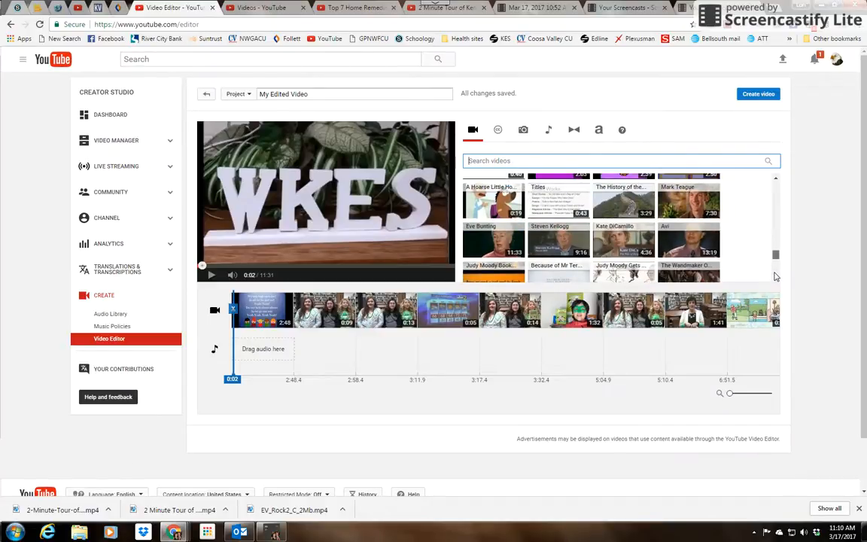
{"action": "left_click_drag", "start_coordinate": [776, 277], "coordinate": [784, 295]}
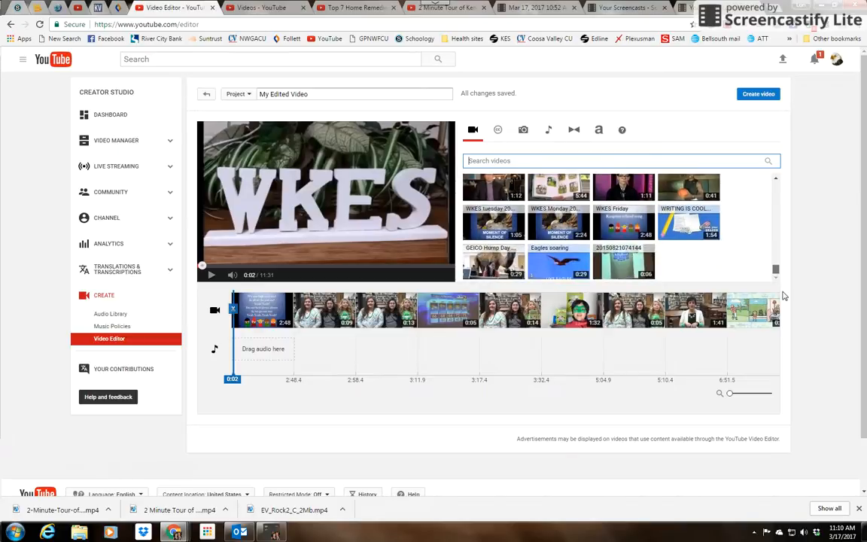
{"action": "left_click_drag", "start_coordinate": [783, 296], "coordinate": [776, 248]}
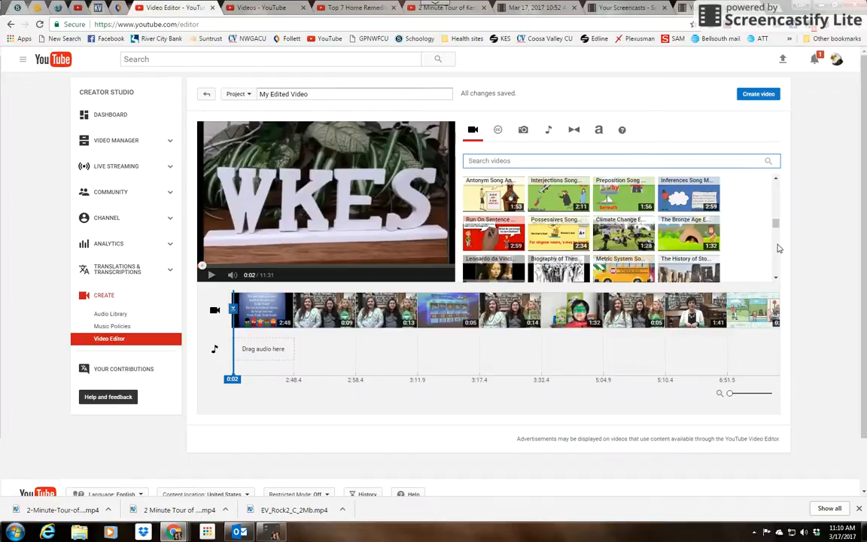
{"action": "left_click_drag", "start_coordinate": [776, 227], "coordinate": [775, 230]}
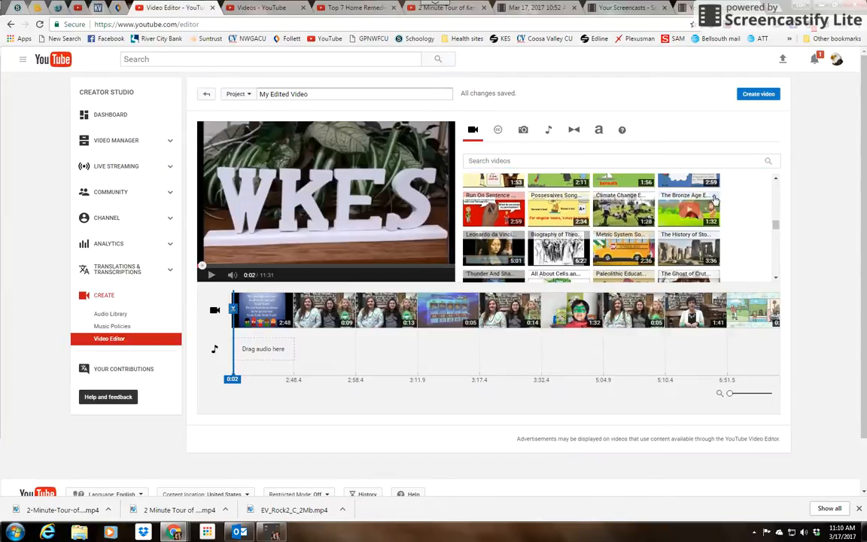
{"action": "left_click", "coordinate": [713, 195]}
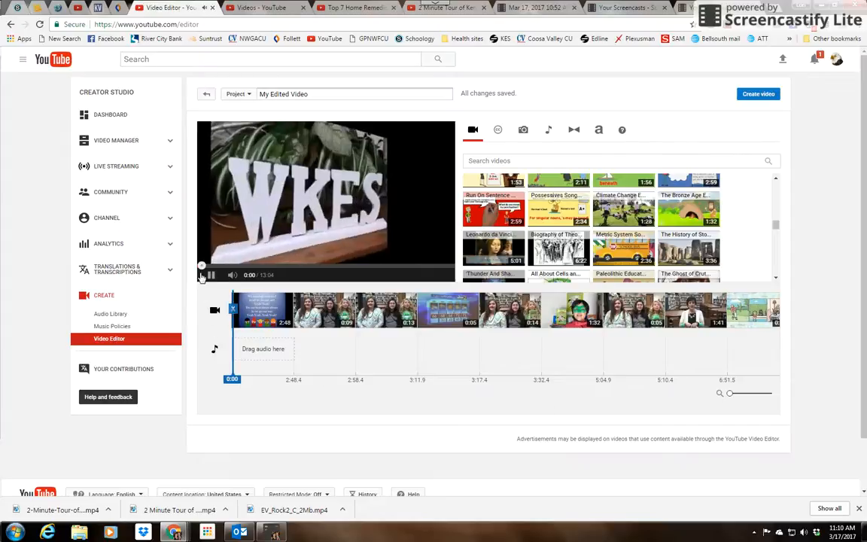
- Move the Bronze Age clip between the Animal Fact Friday and Similes and Metaphors clips, then open its settings and pause its preview
{"action": "left_click_drag", "start_coordinate": [291, 414], "coordinate": [517, 444]}
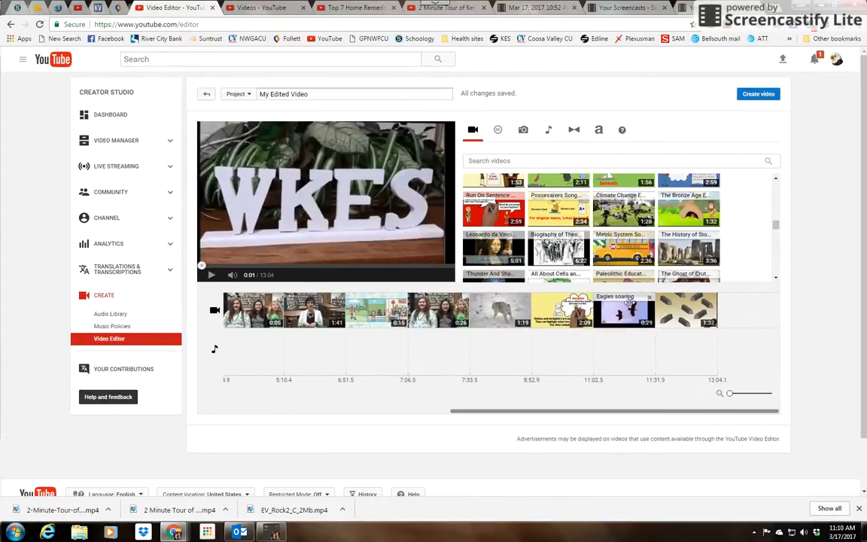
{"action": "left_click_drag", "start_coordinate": [687, 311], "coordinate": [559, 310]}
{"action": "left_click", "coordinate": [559, 310]}
{"action": "left_click", "coordinate": [210, 275]}
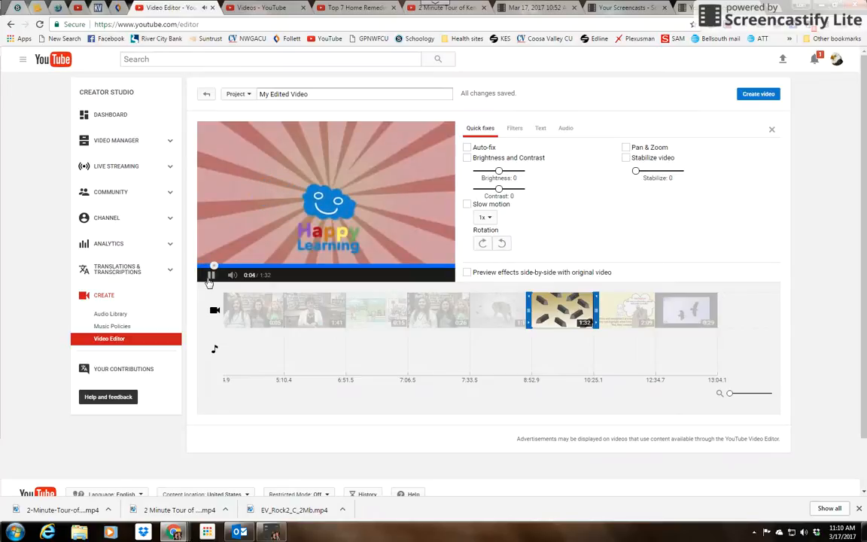
{"action": "left_click", "coordinate": [210, 276]}
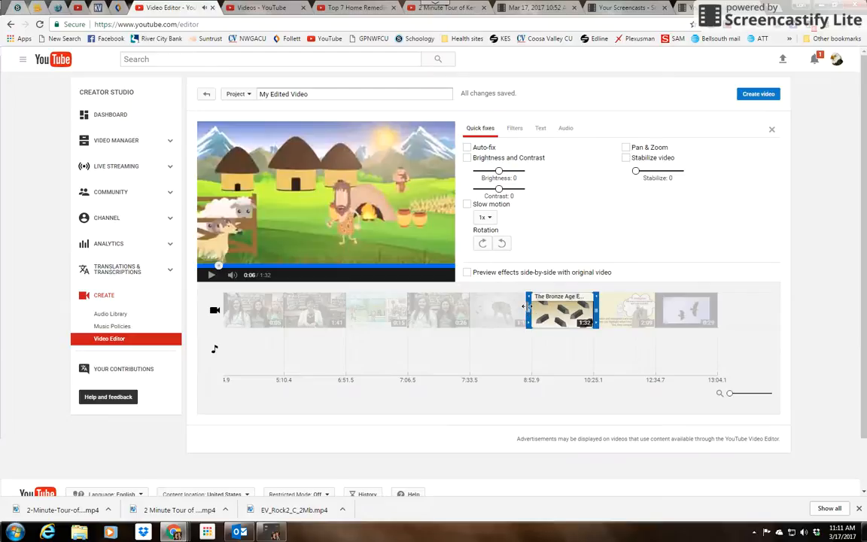
- Trim the Bronze Age clip to about 1:18 by cutting its opening titles and its closing seconds, pause its preview and close its settings
{"action": "left_click_drag", "start_coordinate": [524, 306], "coordinate": [526, 306]}
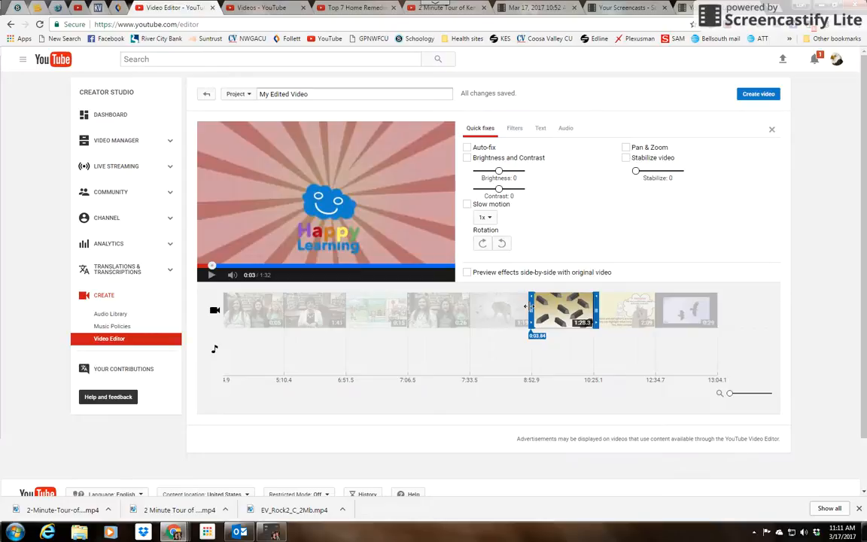
{"action": "left_click_drag", "start_coordinate": [529, 306], "coordinate": [529, 306]}
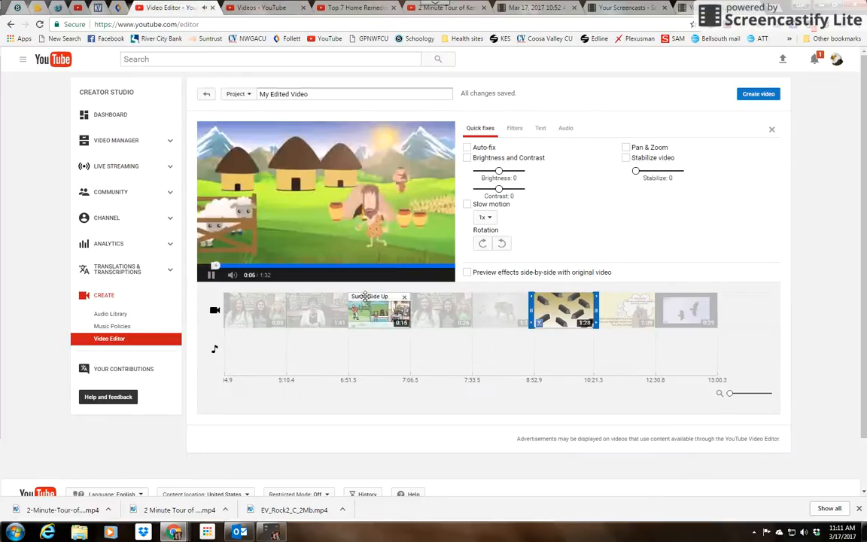
{"action": "left_click", "coordinate": [210, 274]}
{"action": "left_click_drag", "start_coordinate": [594, 310], "coordinate": [589, 310]}
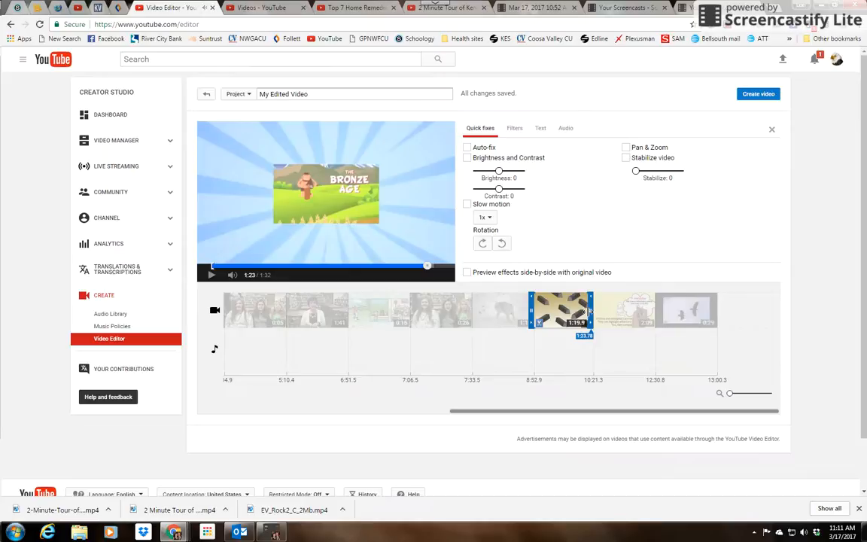
{"action": "left_click_drag", "start_coordinate": [589, 311], "coordinate": [590, 312]}
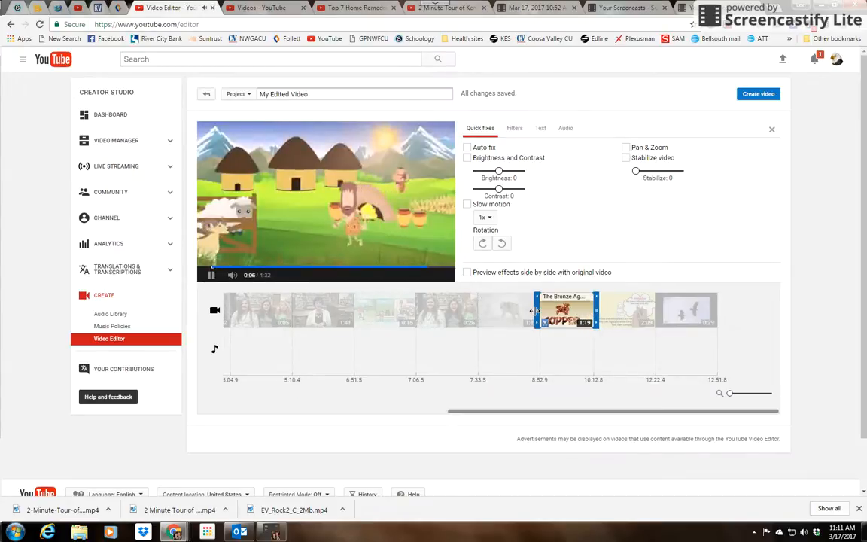
{"action": "left_click_drag", "start_coordinate": [536, 311], "coordinate": [537, 310]}
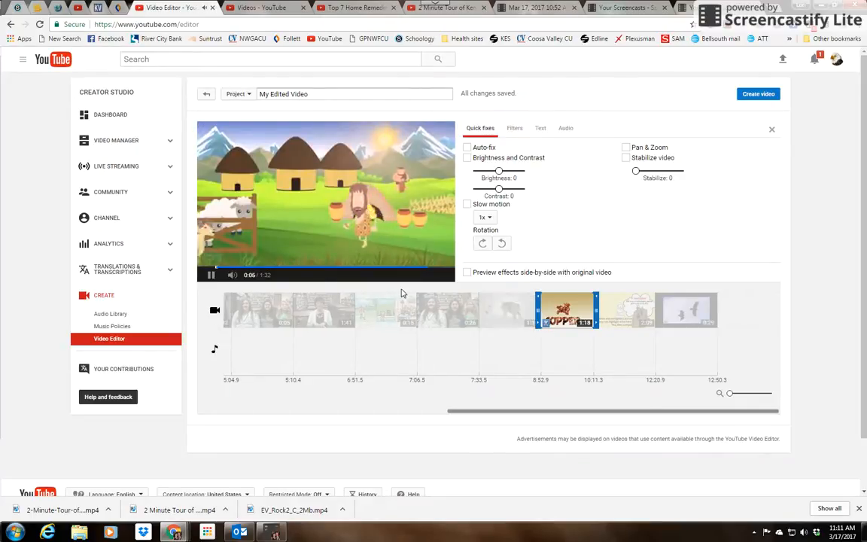
{"action": "left_click", "coordinate": [216, 275]}
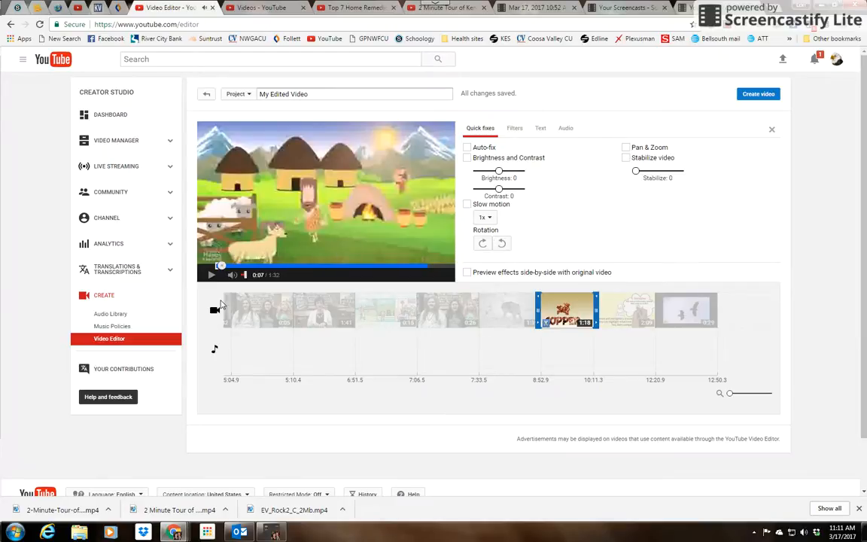
{"action": "left_click", "coordinate": [332, 406]}
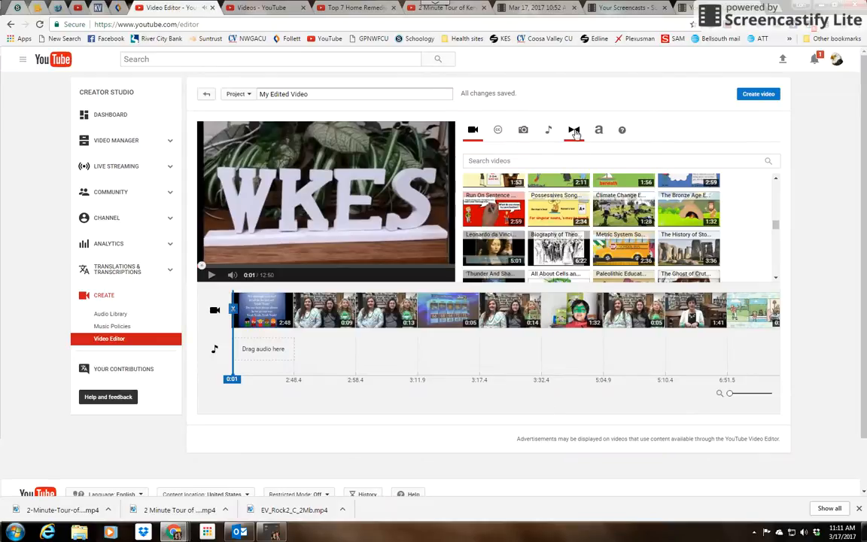
- Insert a Crossfade transition between the weather forecast clip and the 0:14 clip, close its settings and return to the video library
{"action": "left_click", "coordinate": [574, 131]}
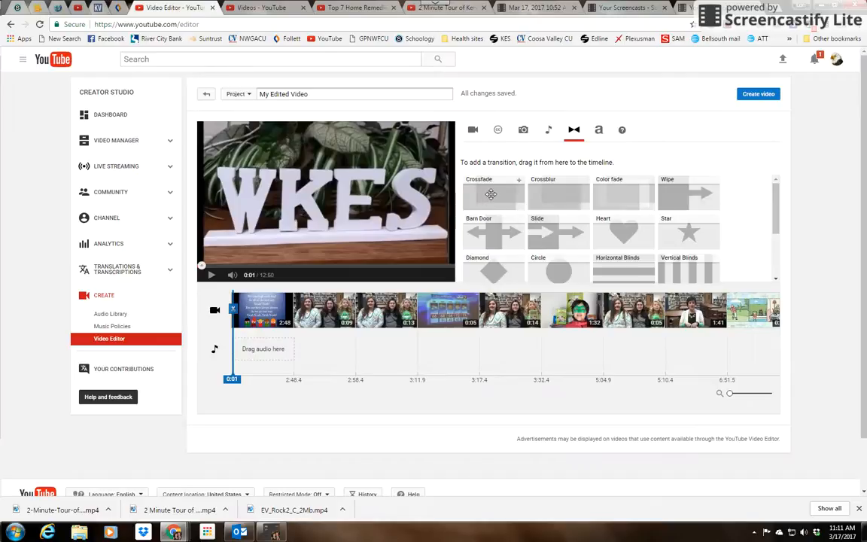
{"action": "left_click_drag", "start_coordinate": [491, 194], "coordinate": [482, 310]}
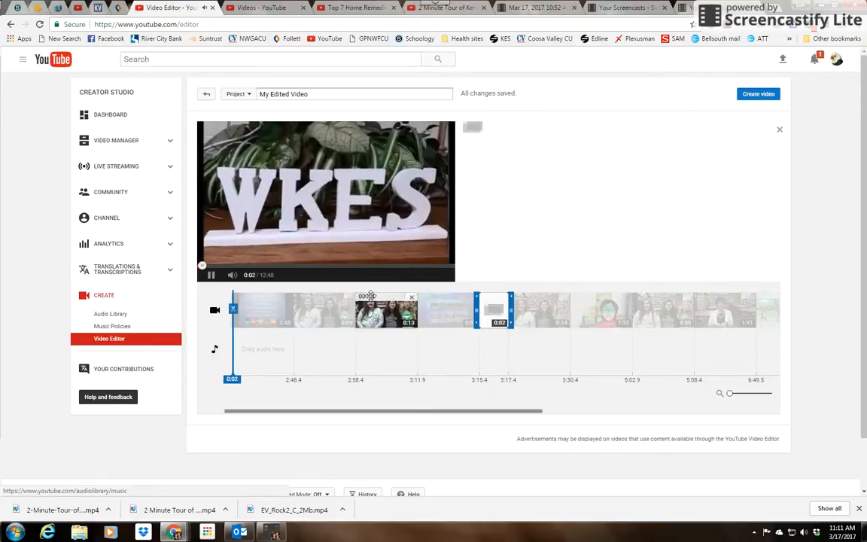
{"action": "left_click", "coordinate": [445, 308]}
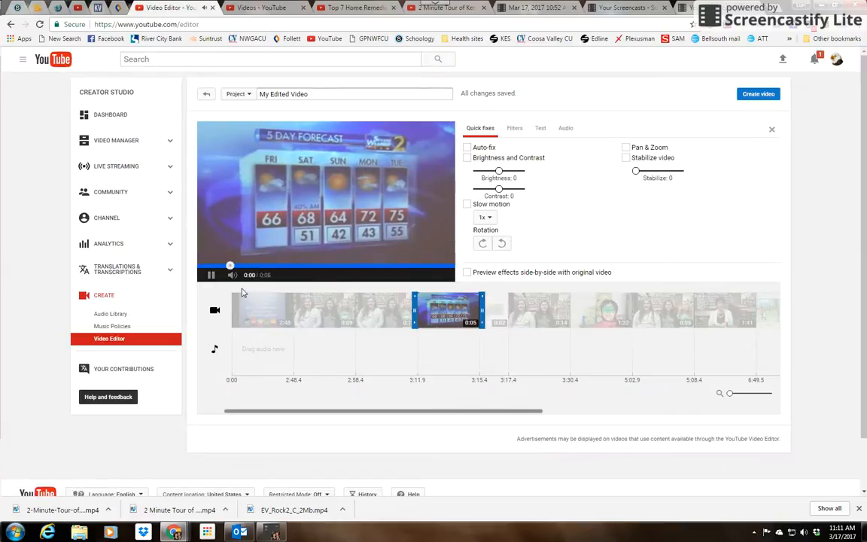
{"action": "left_click", "coordinate": [498, 314]}
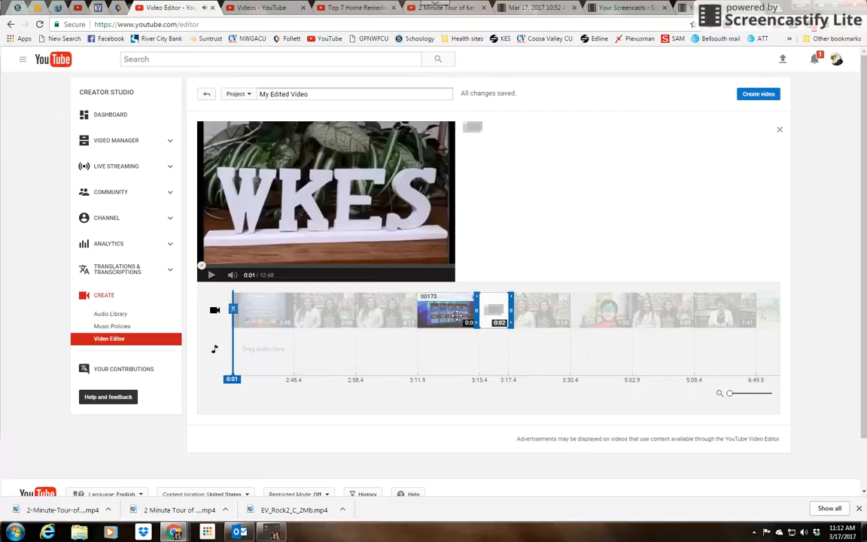
{"action": "left_click", "coordinate": [779, 130]}
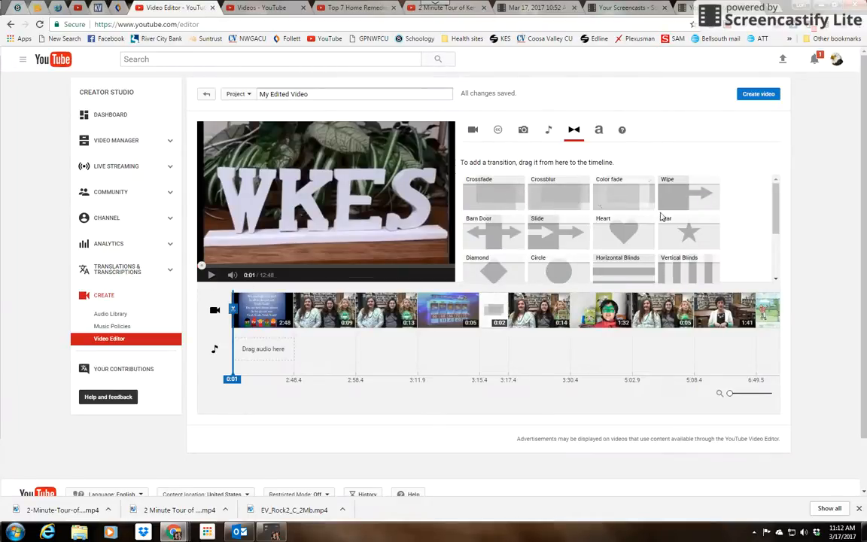
{"action": "left_click", "coordinate": [472, 130]}
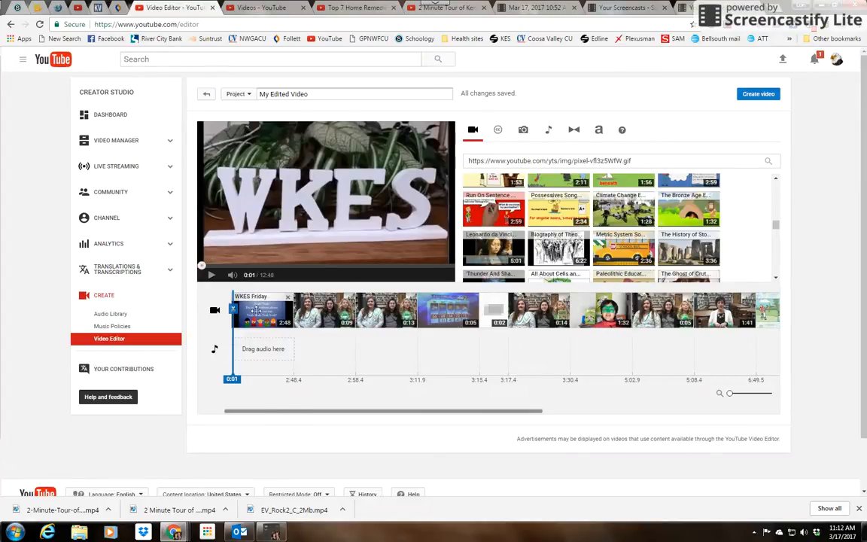
{"action": "left_click_drag", "start_coordinate": [260, 408], "coordinate": [243, 415]}
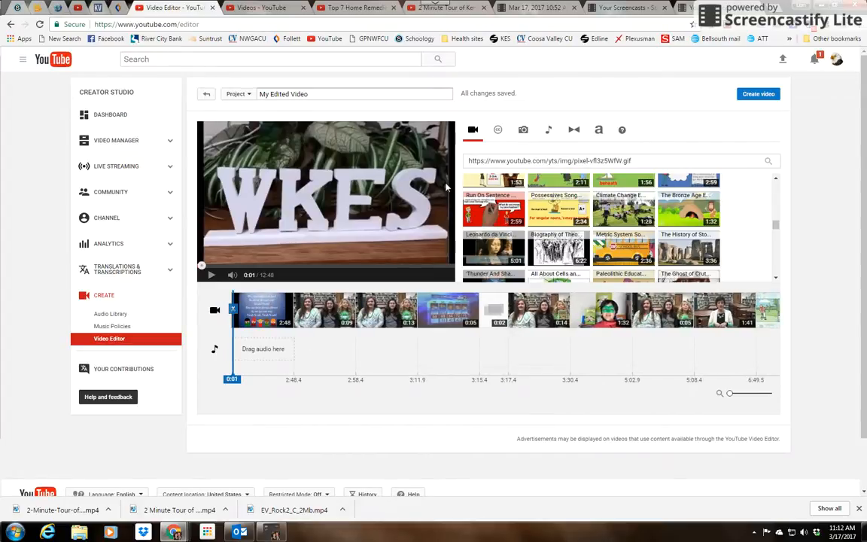
- Rename the project "wkes 3.17.17" and create the video from it
{"action": "left_click", "coordinate": [321, 93]}
{"action": "type", "text": "W"}
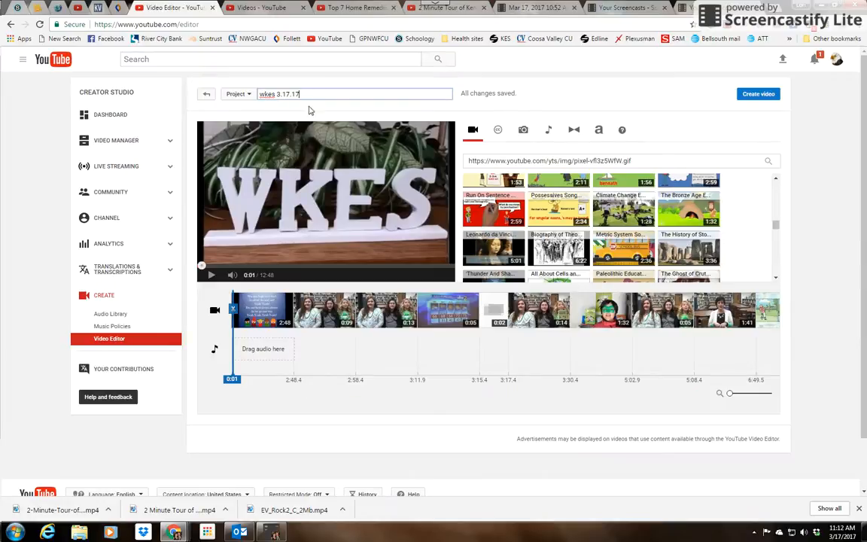
{"action": "left_click", "coordinate": [759, 96]}
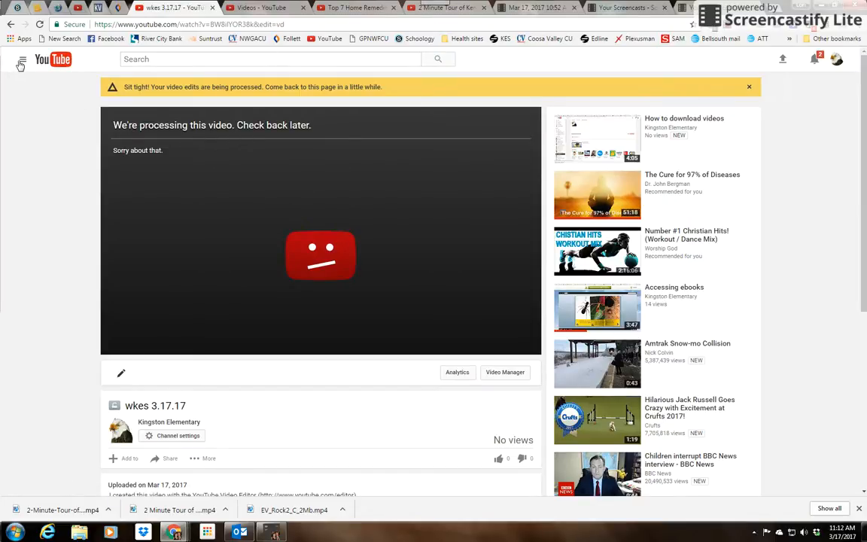
- Open the Video Manager, try to download the 14:47 WKES 3.17.17 video as MP4, and return to the video list
{"action": "left_click", "coordinate": [503, 376]}
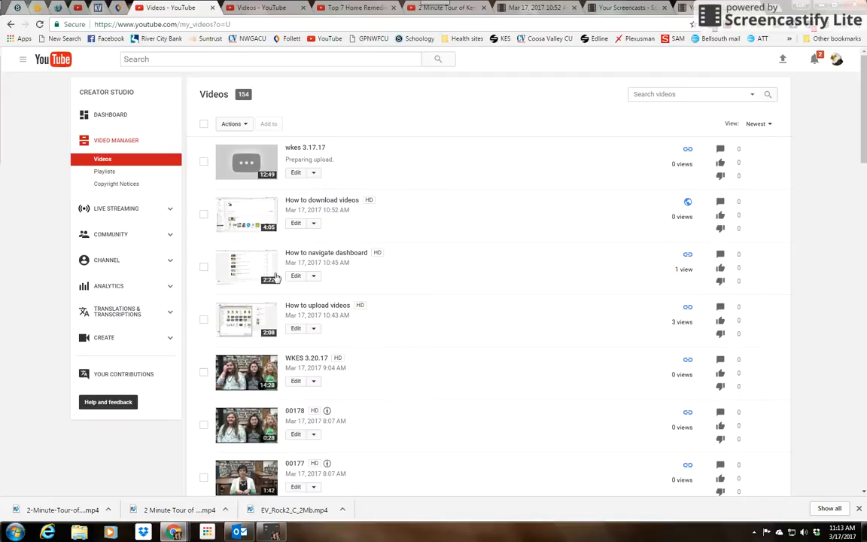
{"action": "scroll", "coordinate": [243, 276], "scroll_direction": "down", "scroll_amount": 3}
{"action": "scroll", "coordinate": [268, 305], "scroll_direction": "down", "scroll_amount": 2}
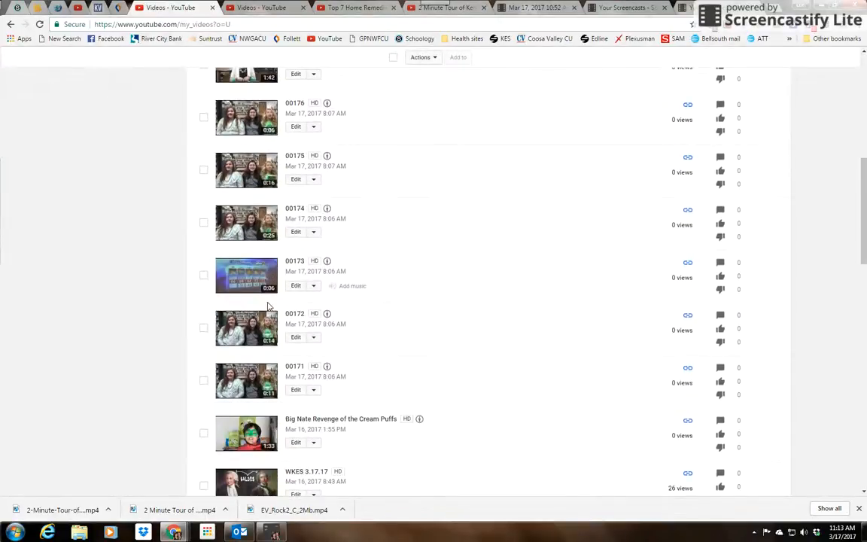
{"action": "scroll", "coordinate": [268, 305], "scroll_direction": "down", "scroll_amount": 3}
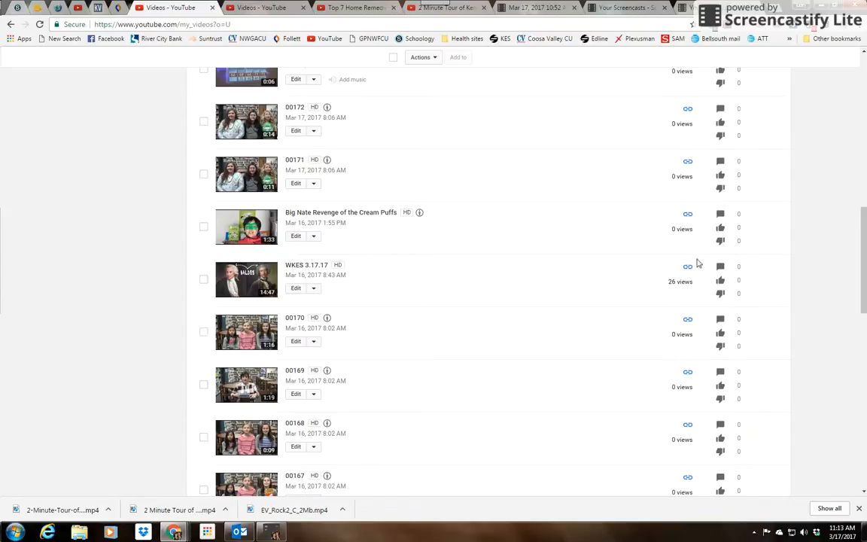
{"action": "left_click", "coordinate": [313, 288]}
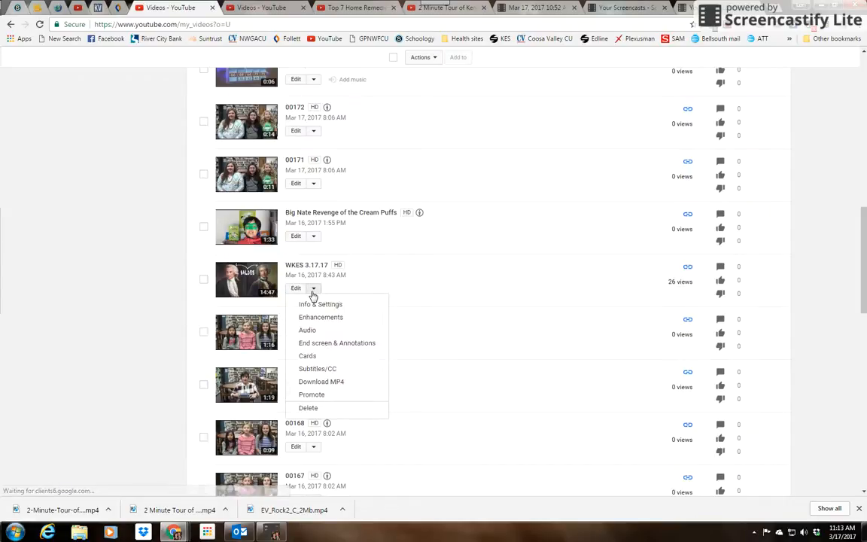
{"action": "left_click", "coordinate": [319, 383]}
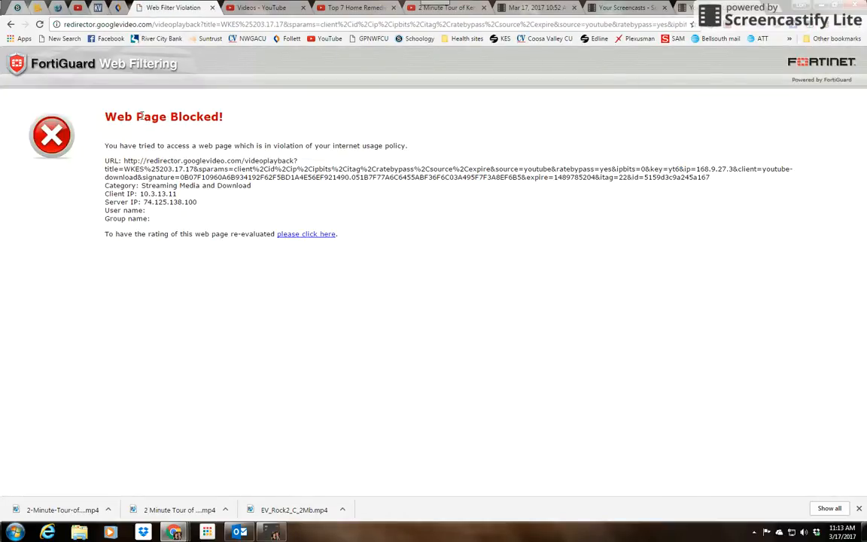
{"action": "left_click", "coordinate": [9, 25]}
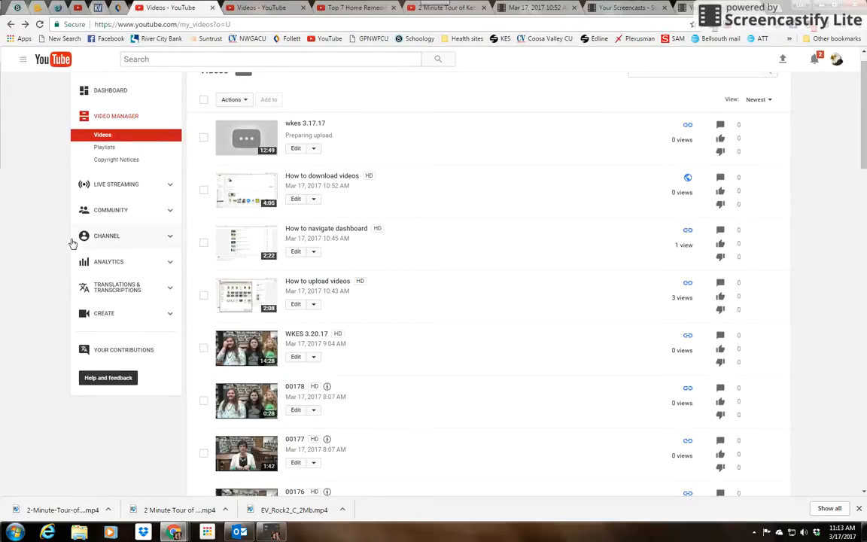
{"action": "scroll", "coordinate": [297, 161], "scroll_direction": "up", "scroll_amount": 1}
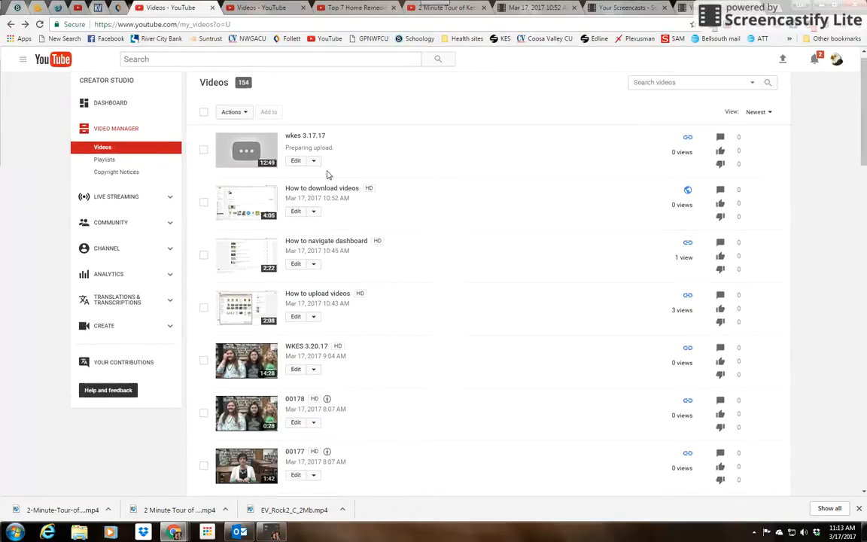